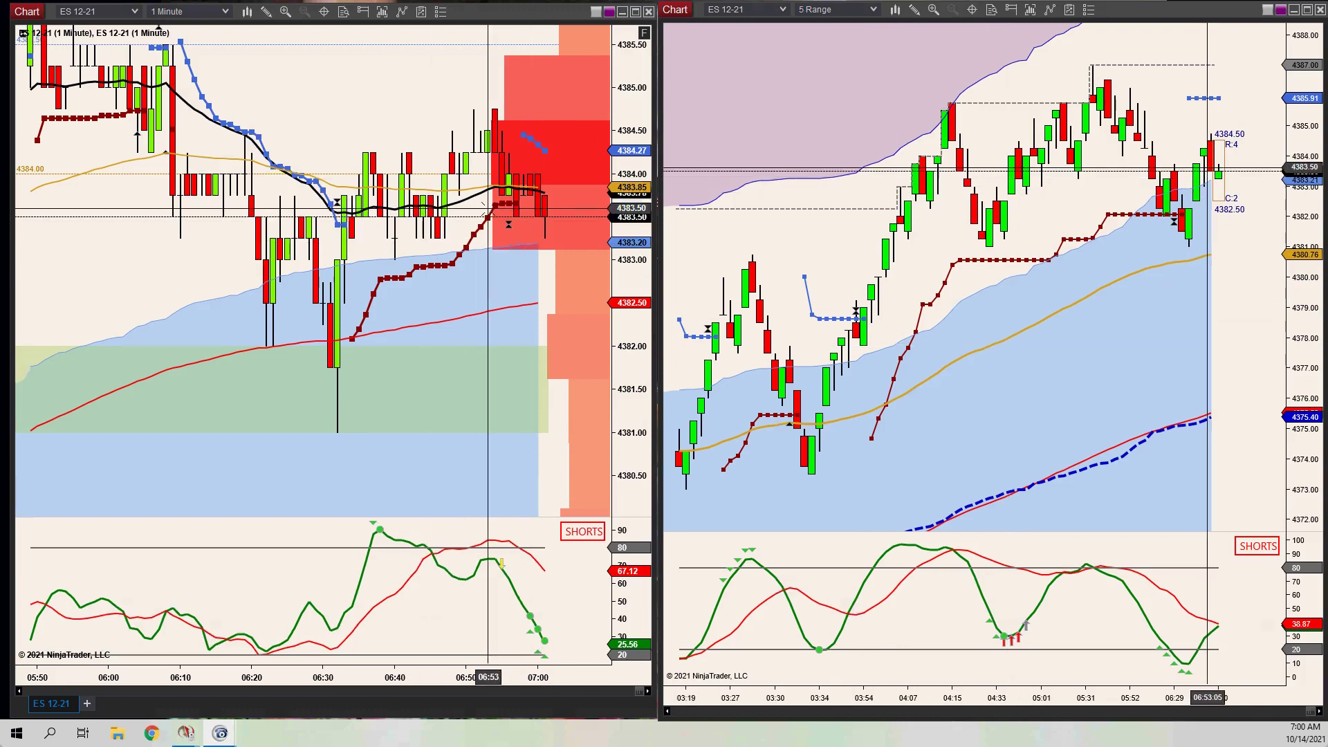
- Maximize the ES 12-21 5 Range chart window so it fills the whole screen
{"action": "left_click", "coordinate": [520, 193]}
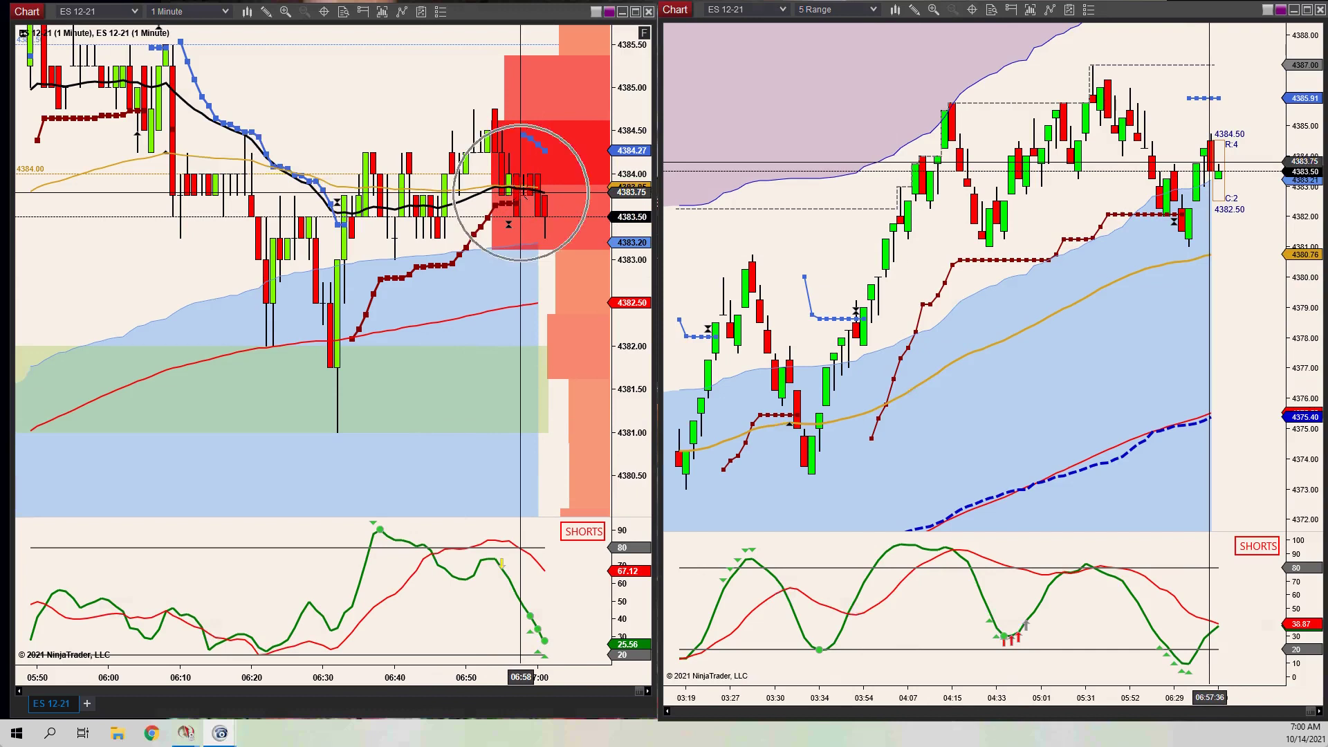
{"action": "left_click", "coordinate": [1126, 268]}
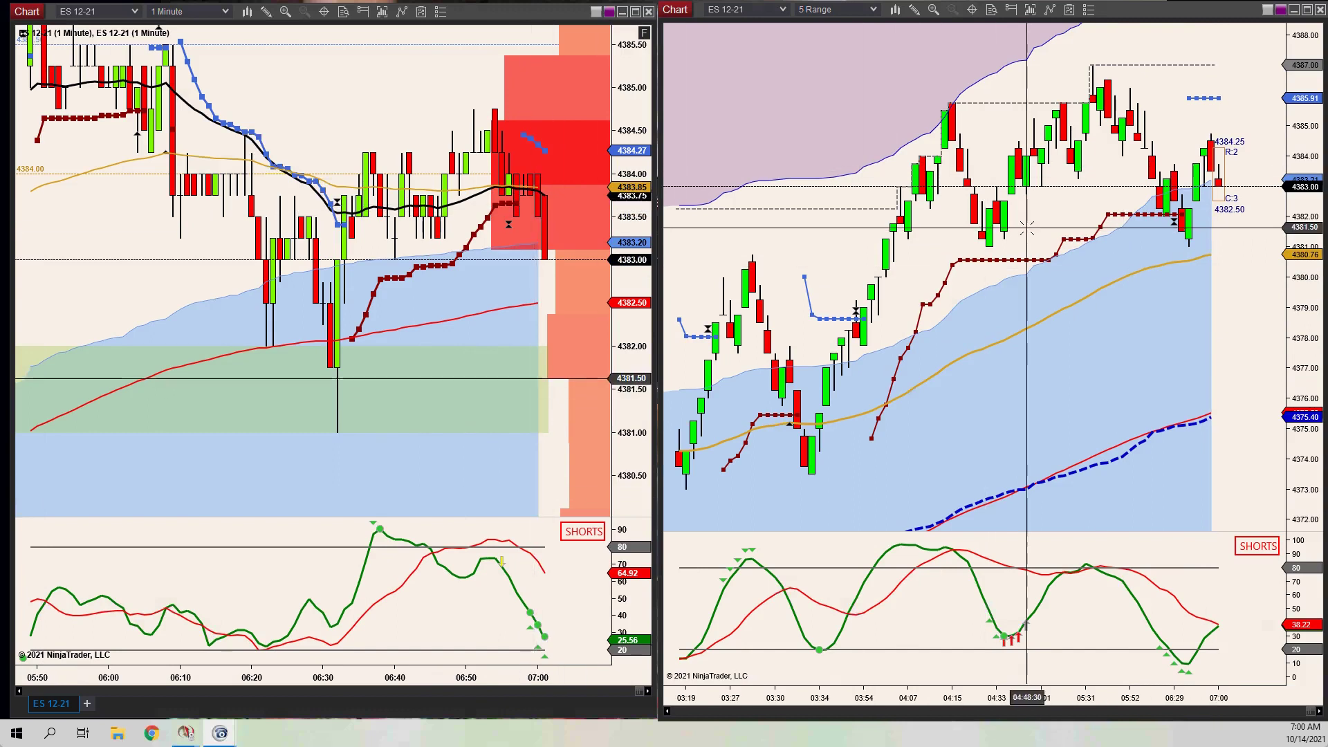
{"action": "left_click", "coordinate": [861, 319]}
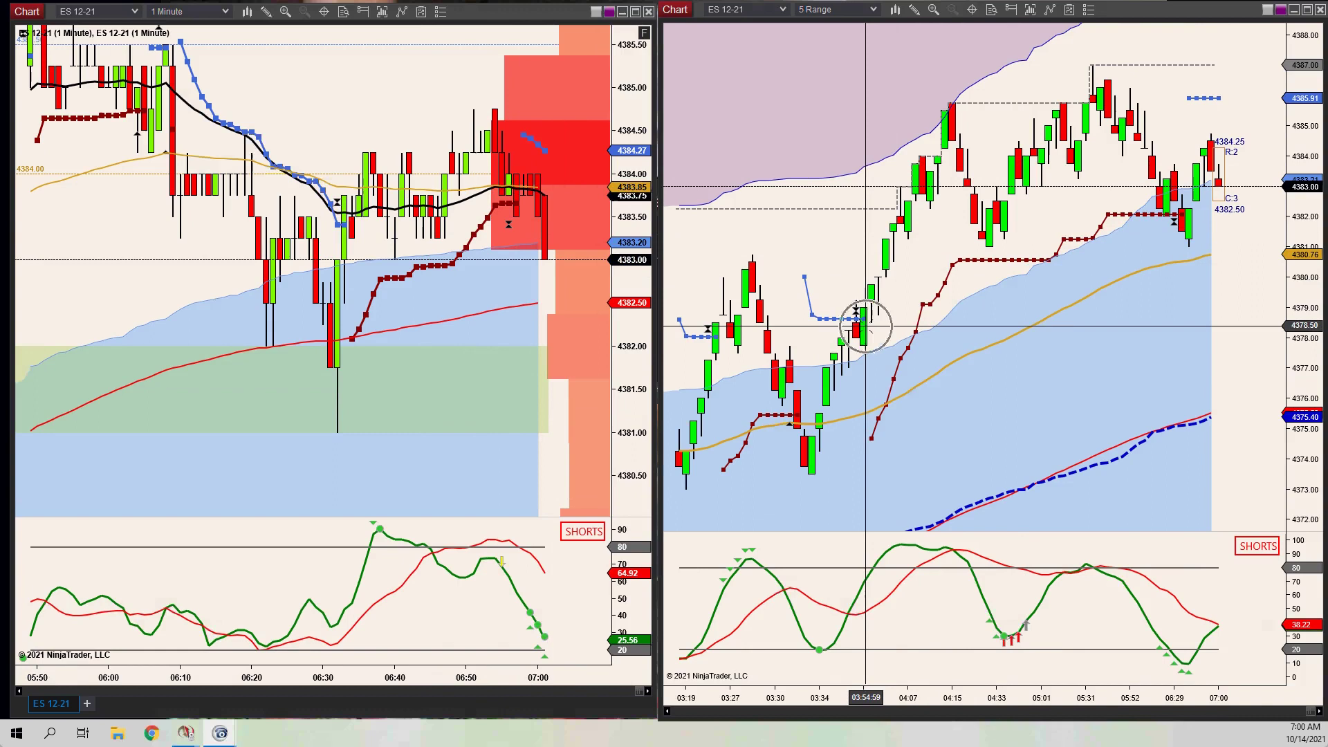
{"action": "left_click", "coordinate": [859, 319]}
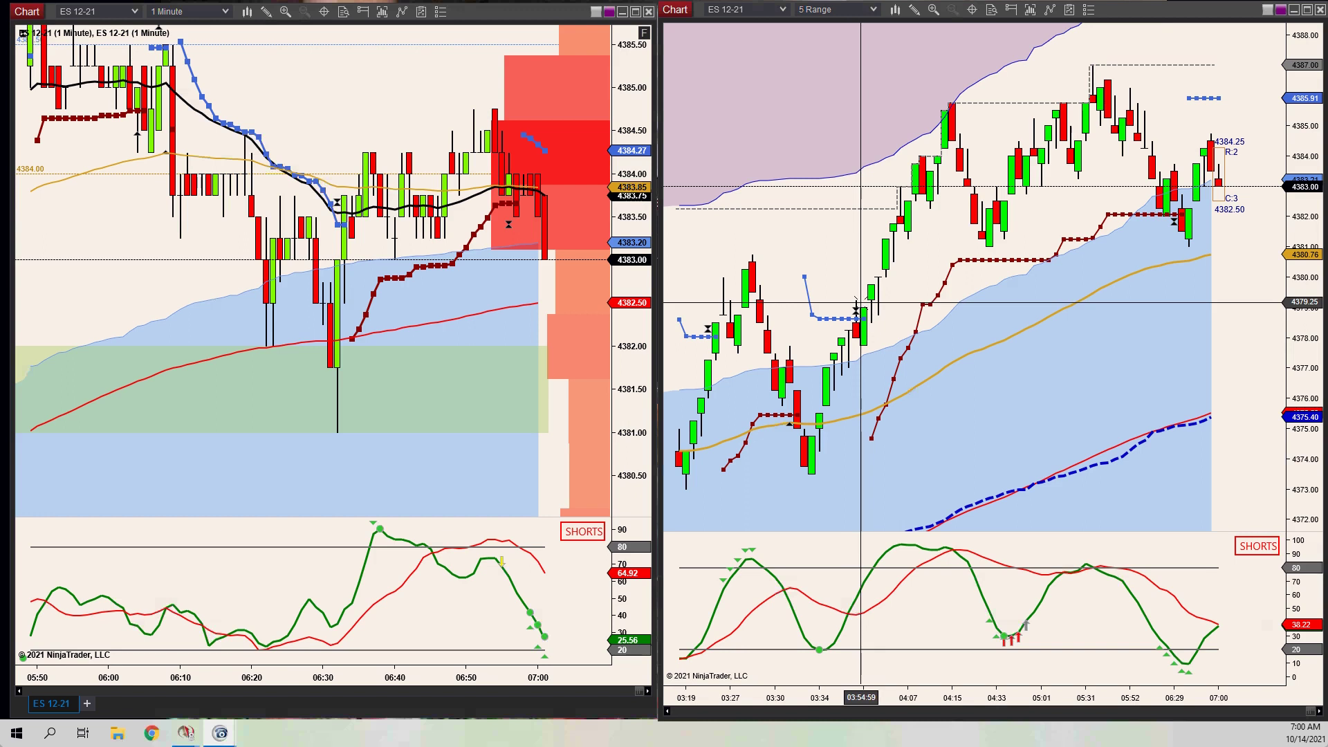
{"action": "left_click", "coordinate": [274, 207]}
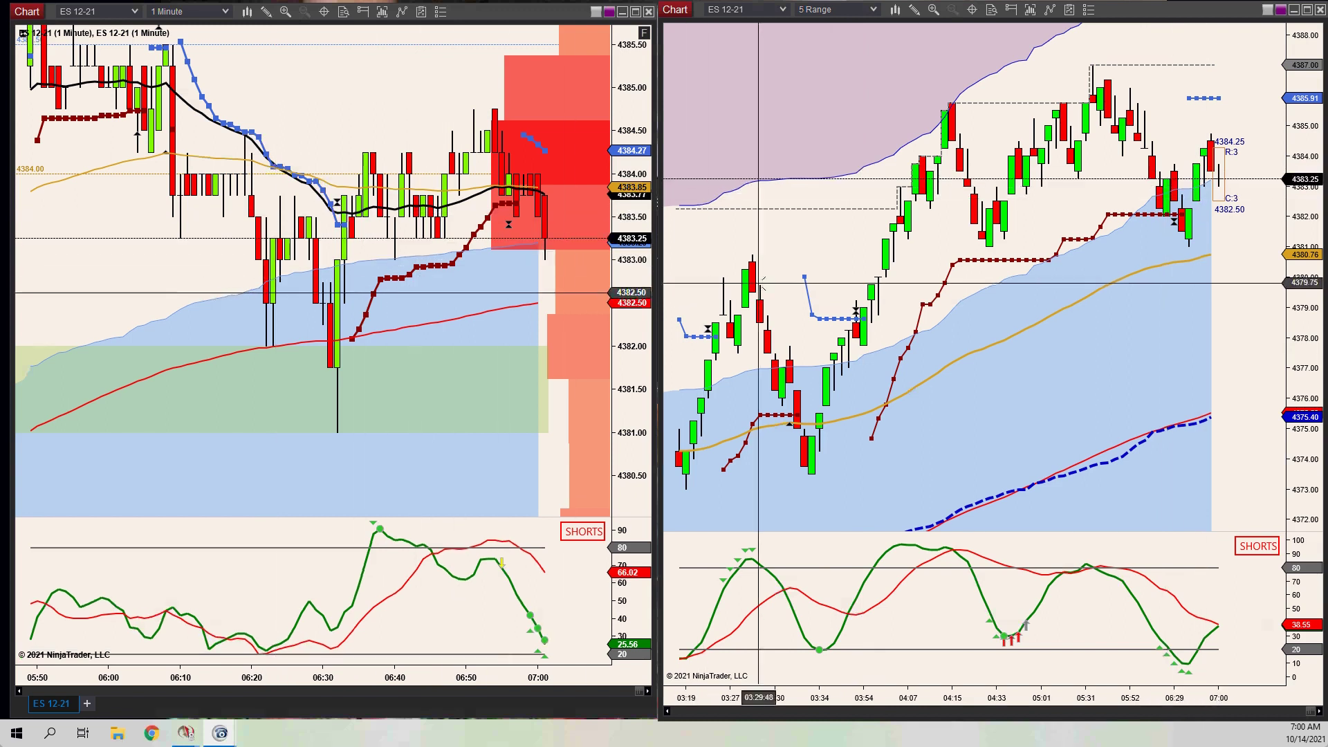
{"action": "left_click", "coordinate": [1308, 11]}
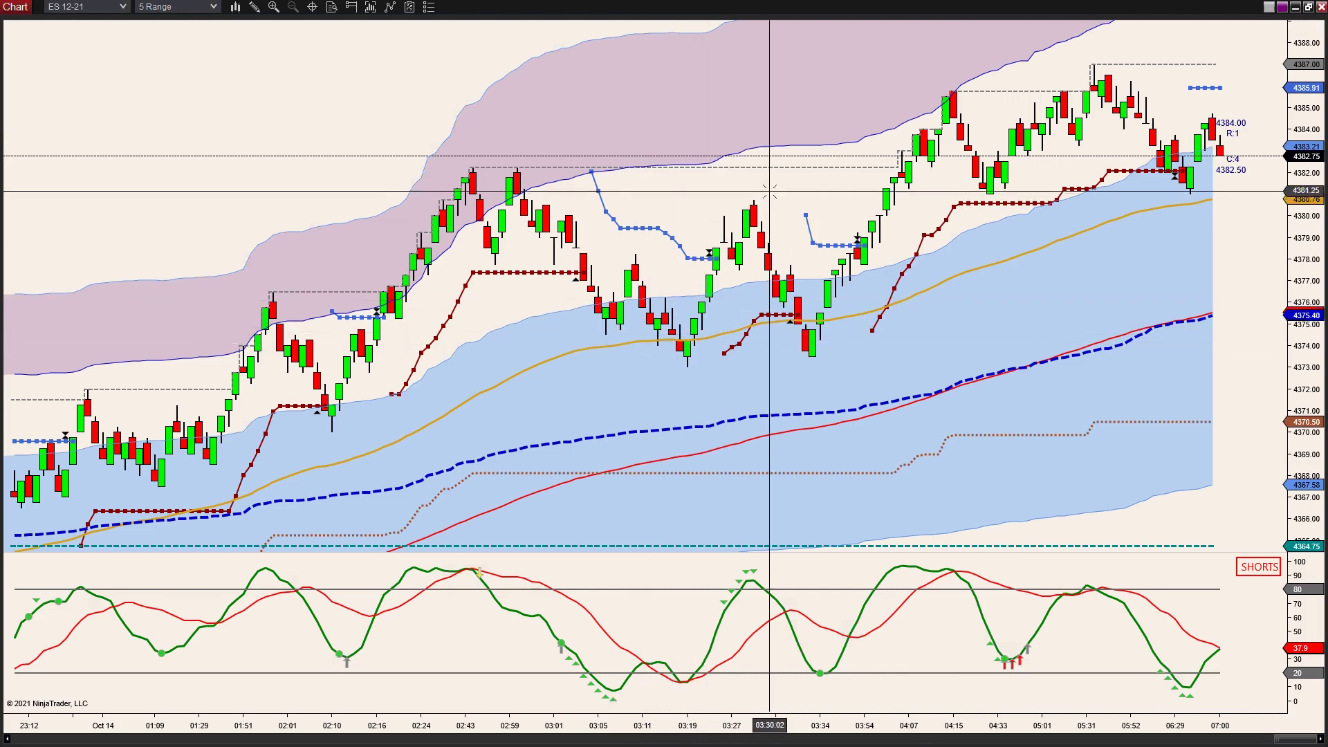
- In the chart's Data Series dialog, add ES 12-21 as a second 5 Range series
{"action": "right_click", "coordinate": [745, 102]}
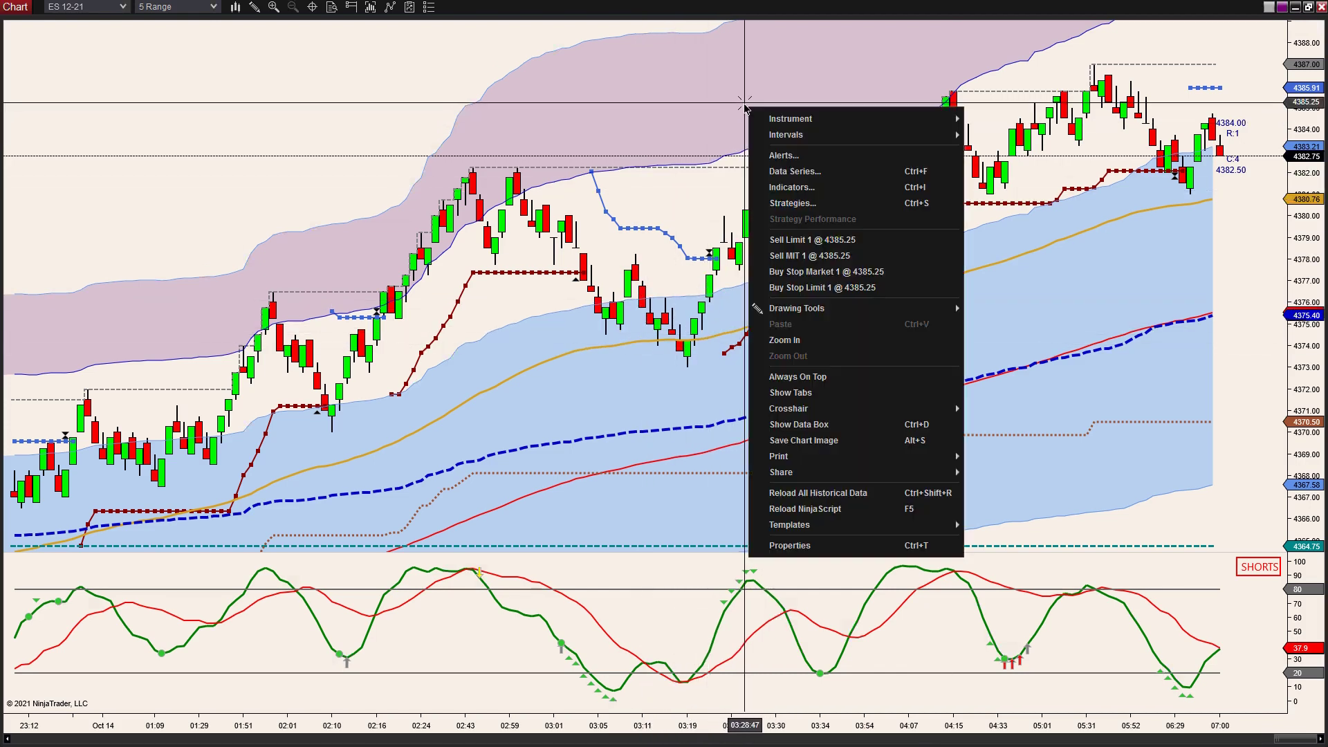
{"action": "left_click", "coordinate": [776, 173]}
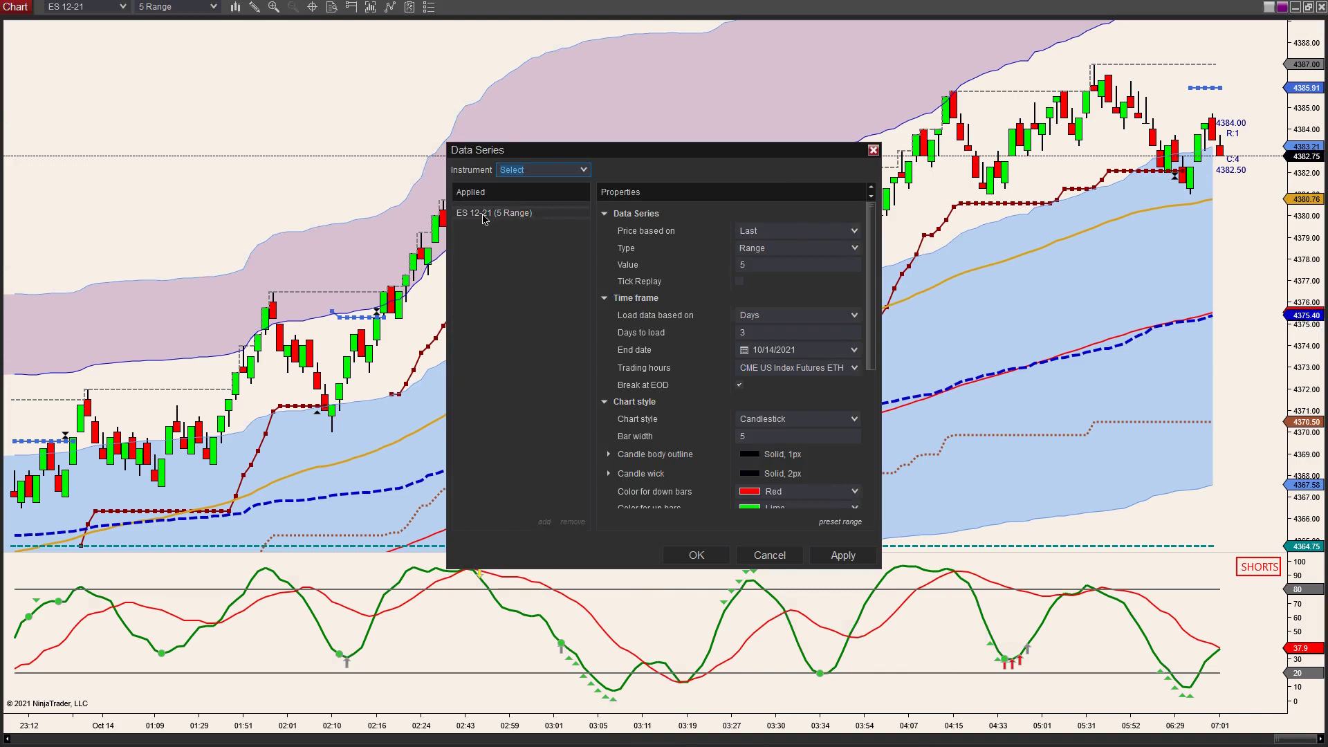
{"action": "left_click", "coordinate": [503, 216]}
{"action": "left_click", "coordinate": [583, 171]}
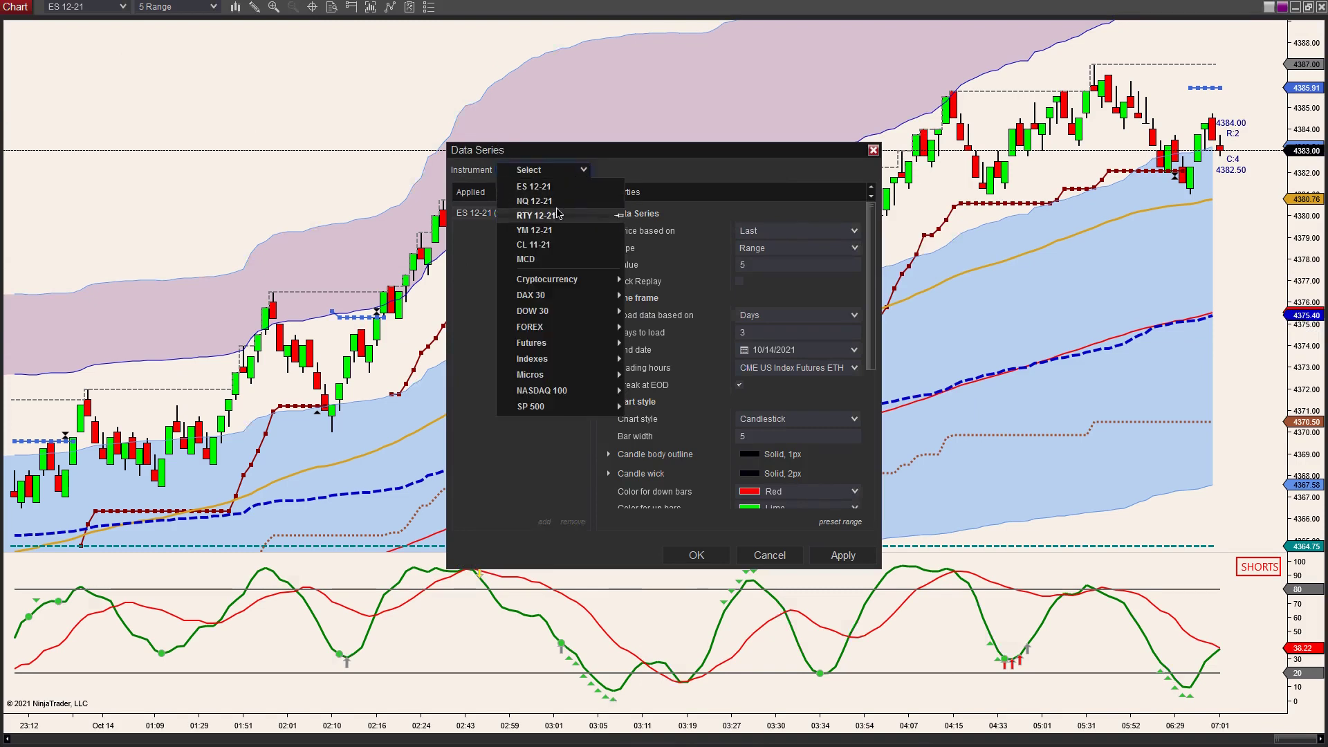
{"action": "left_click", "coordinate": [543, 187]}
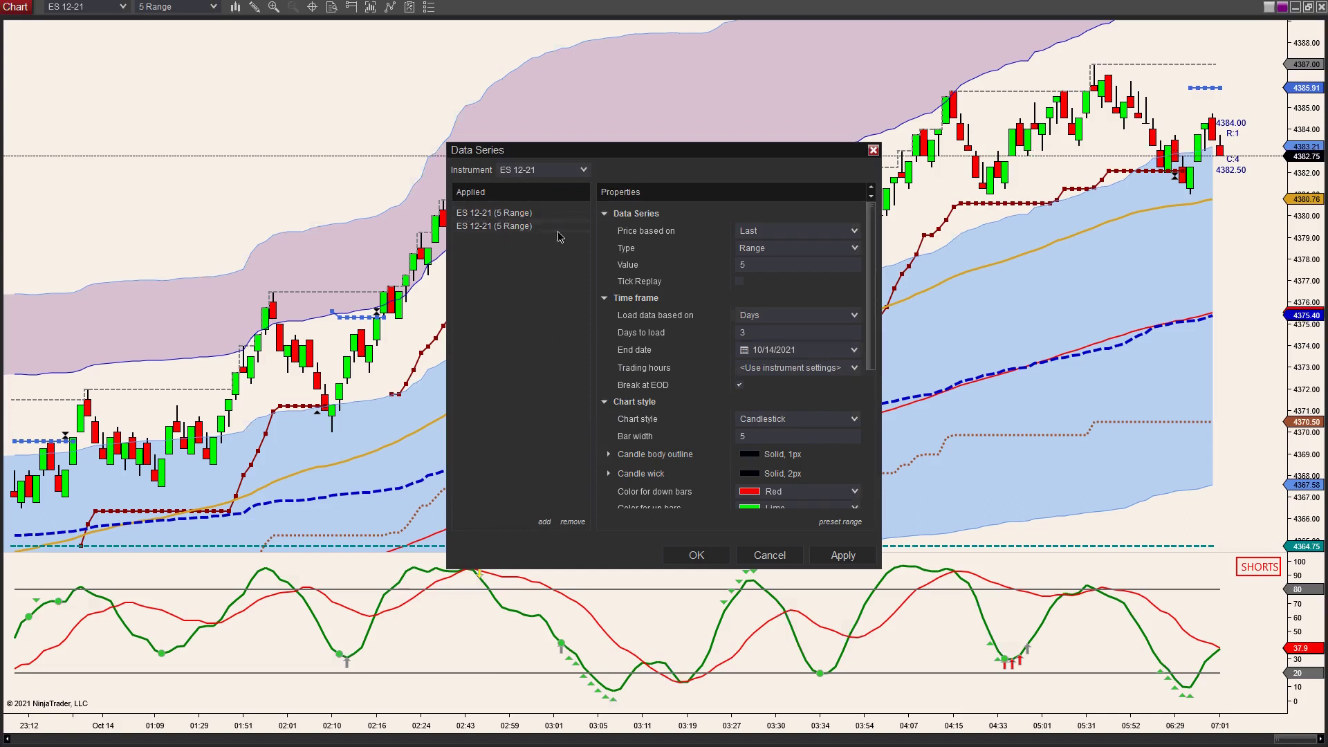
- Set the added series' candle body outline and candle wick colours to Transparent
{"action": "left_click_drag", "start_coordinate": [871, 350], "coordinate": [867, 407]}
{"action": "left_click", "coordinate": [609, 353]}
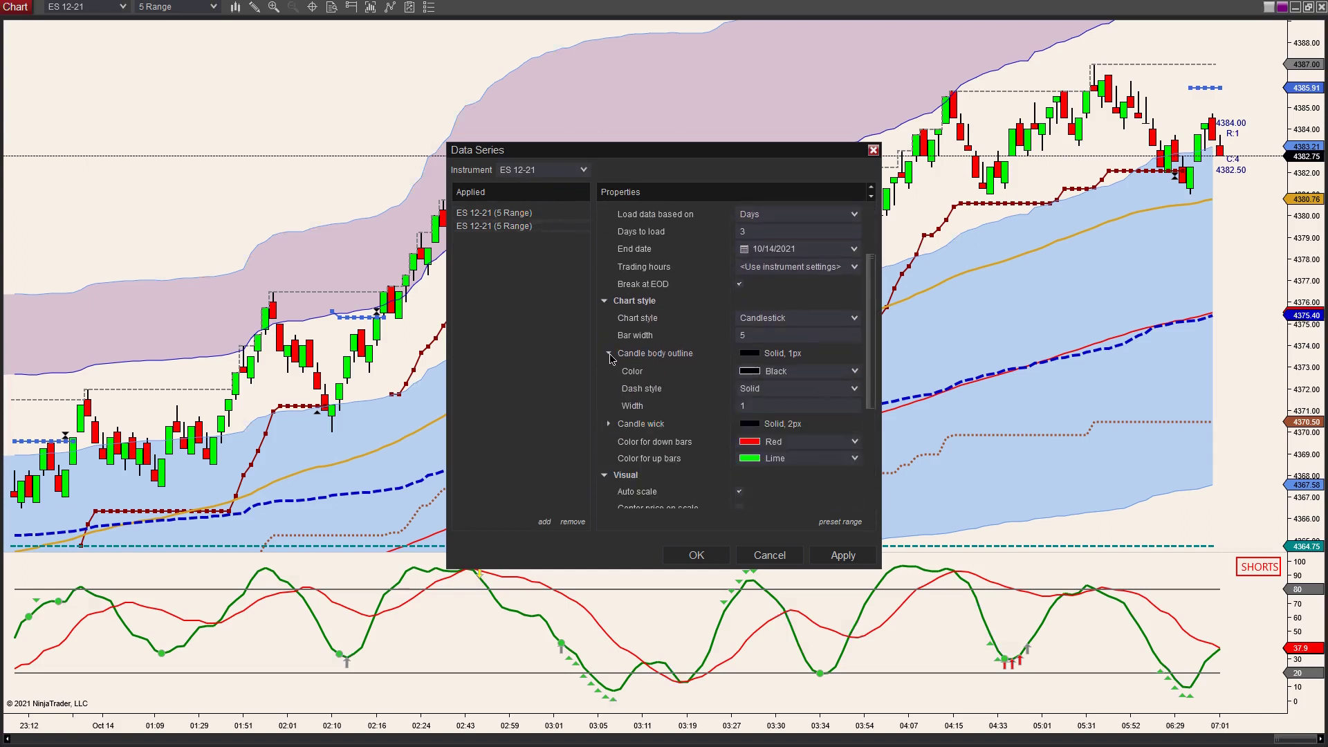
{"action": "left_click", "coordinate": [854, 372]}
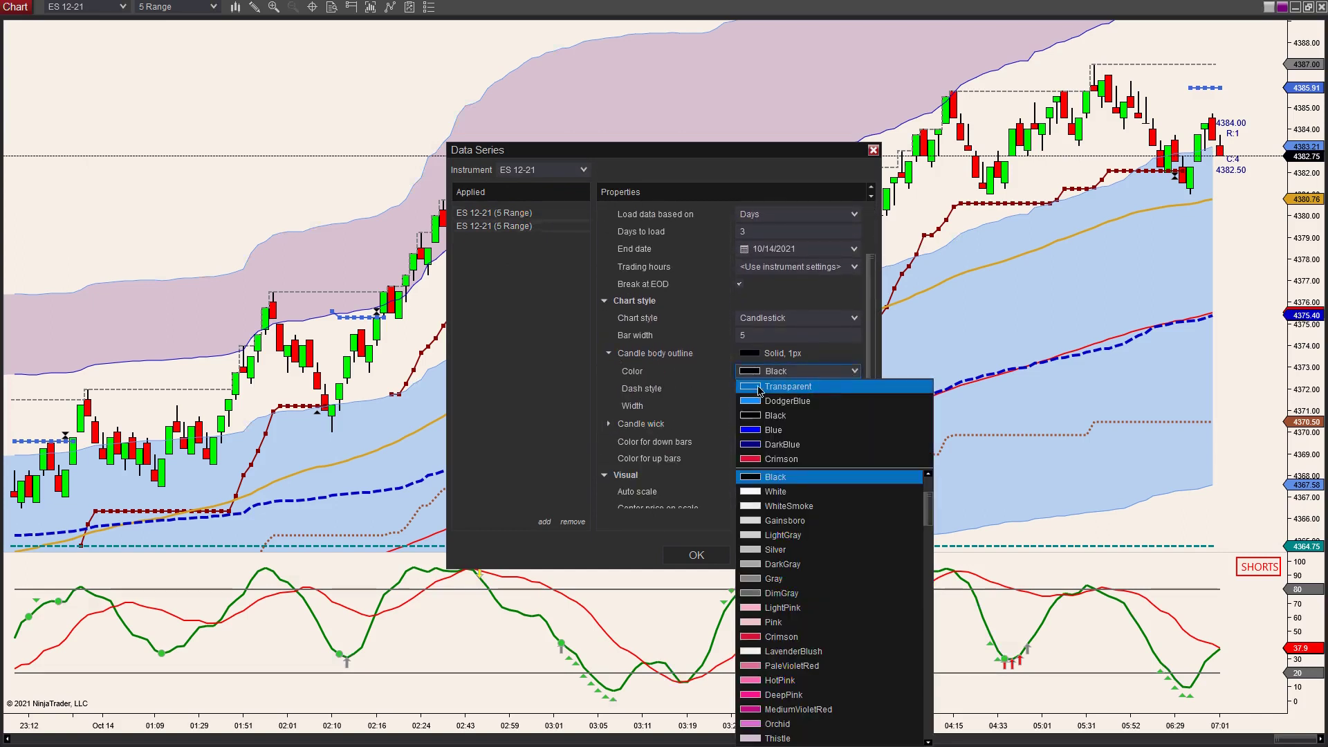
{"action": "left_click", "coordinate": [796, 386]}
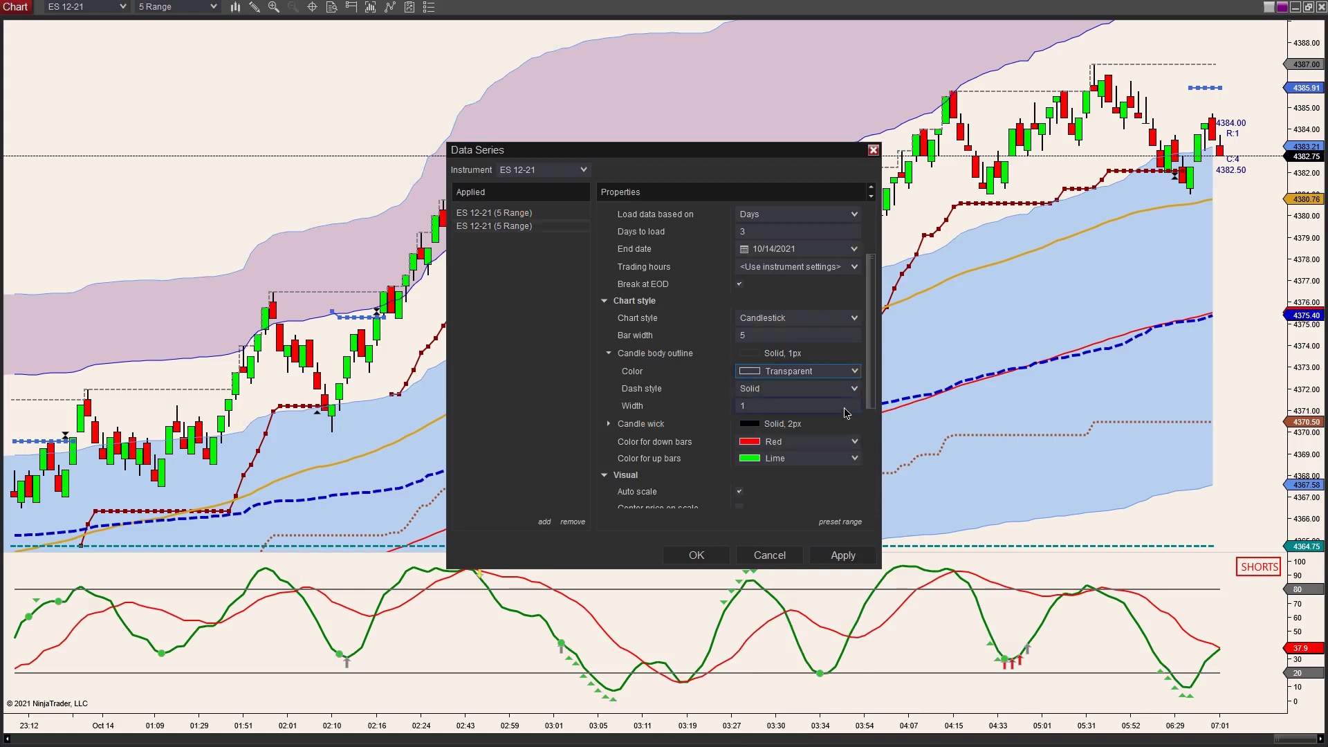
{"action": "scroll", "coordinate": [838, 386], "scroll_direction": "down", "scroll_amount": 2}
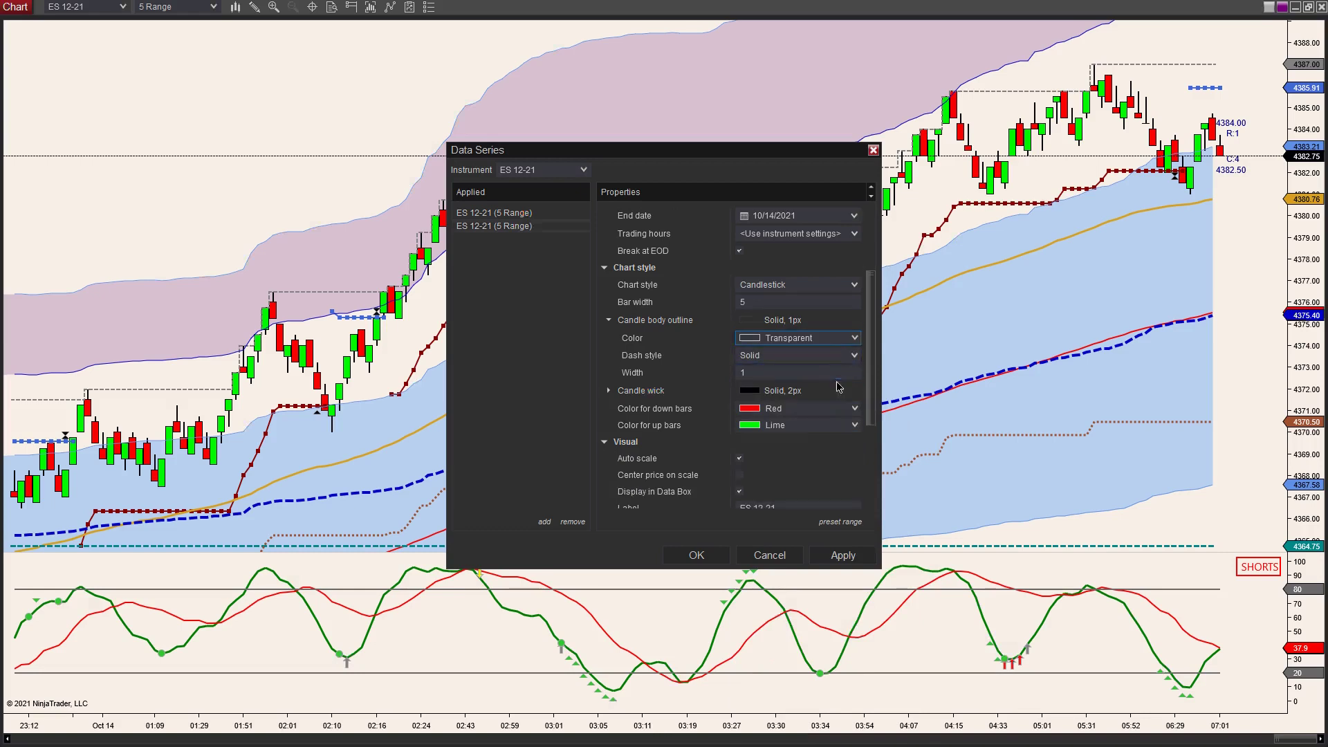
{"action": "left_click", "coordinate": [609, 390]}
{"action": "left_click", "coordinate": [856, 408]}
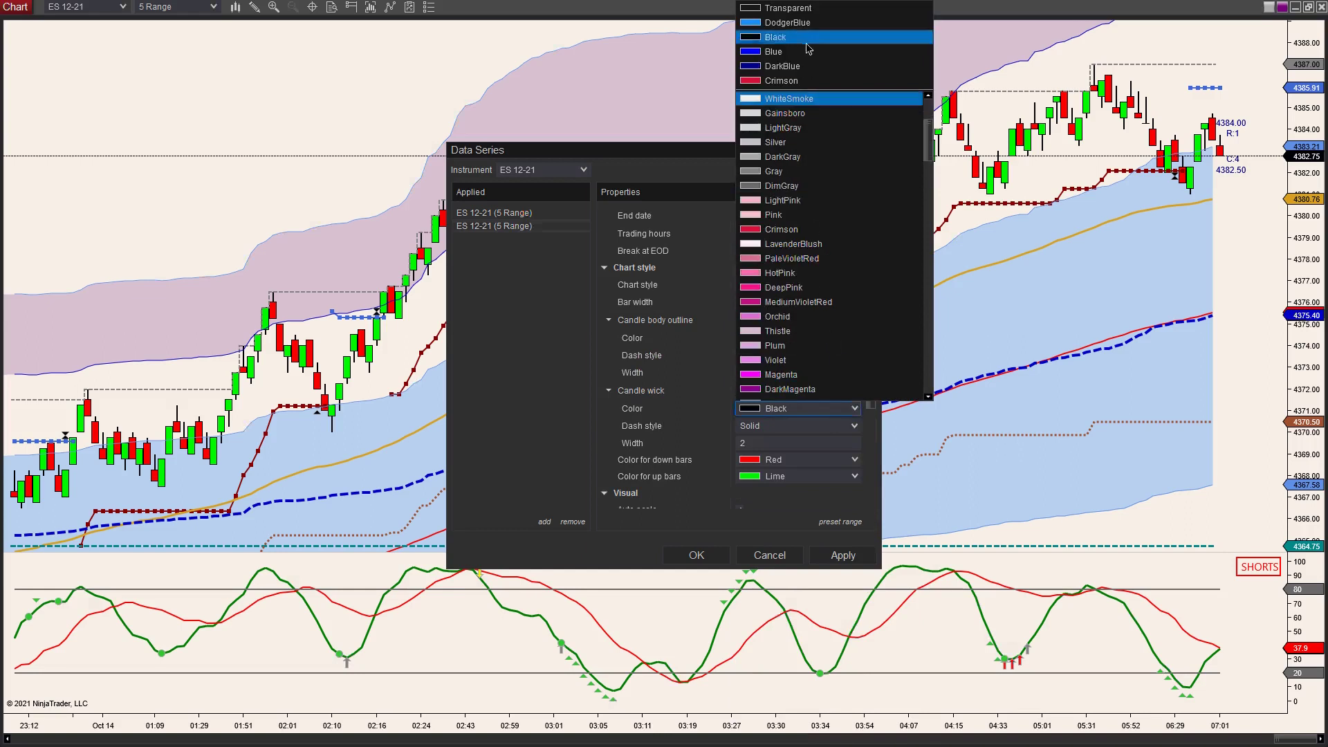
{"action": "left_click", "coordinate": [747, 12]}
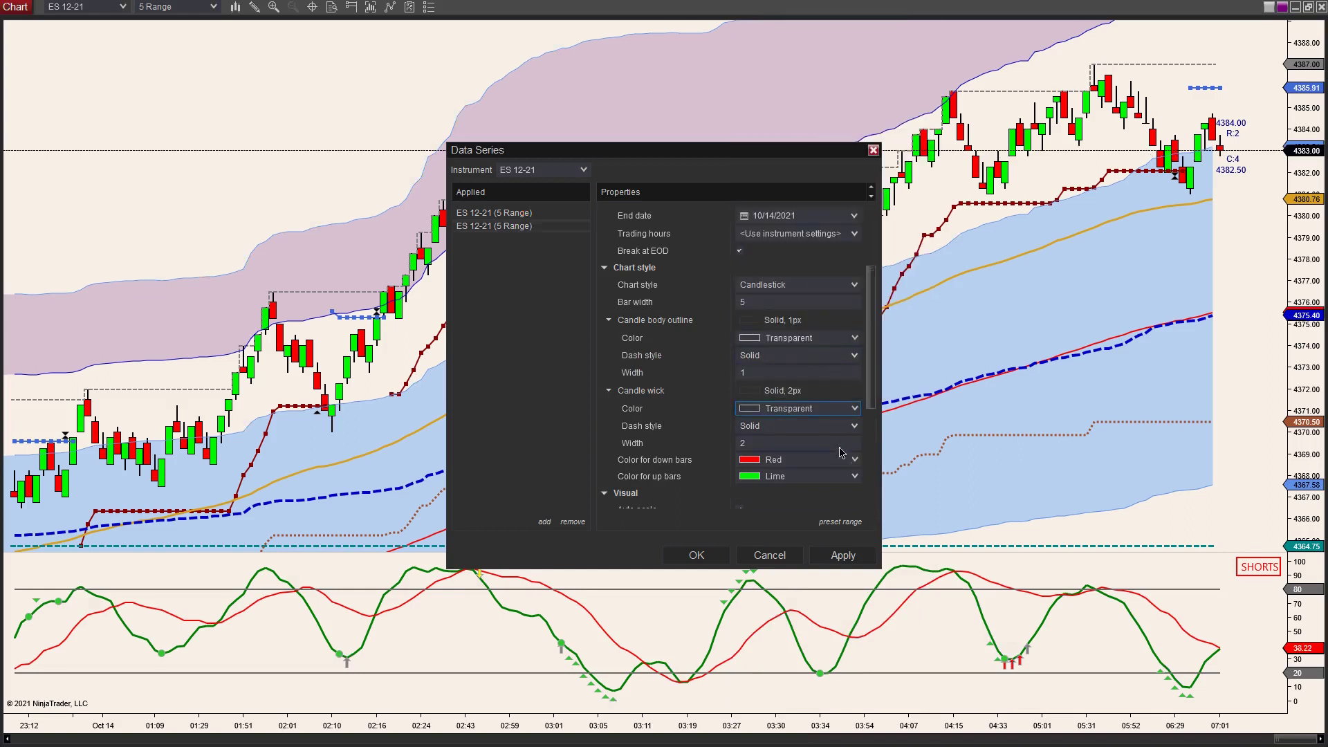
- Make the down bars and price marker transparent, confirm, and return to Data Series
{"action": "left_click", "coordinate": [850, 460]}
{"action": "left_click", "coordinate": [775, 12]}
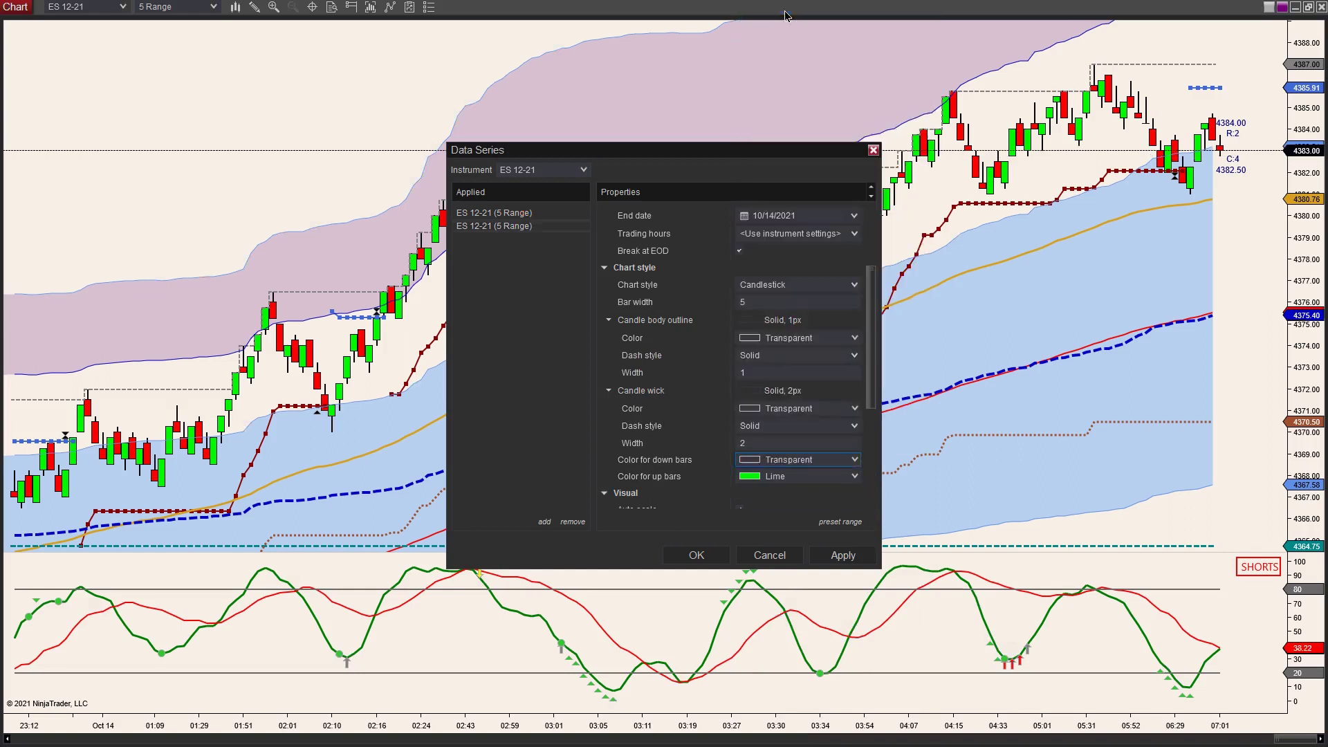
{"action": "left_click", "coordinate": [855, 477]}
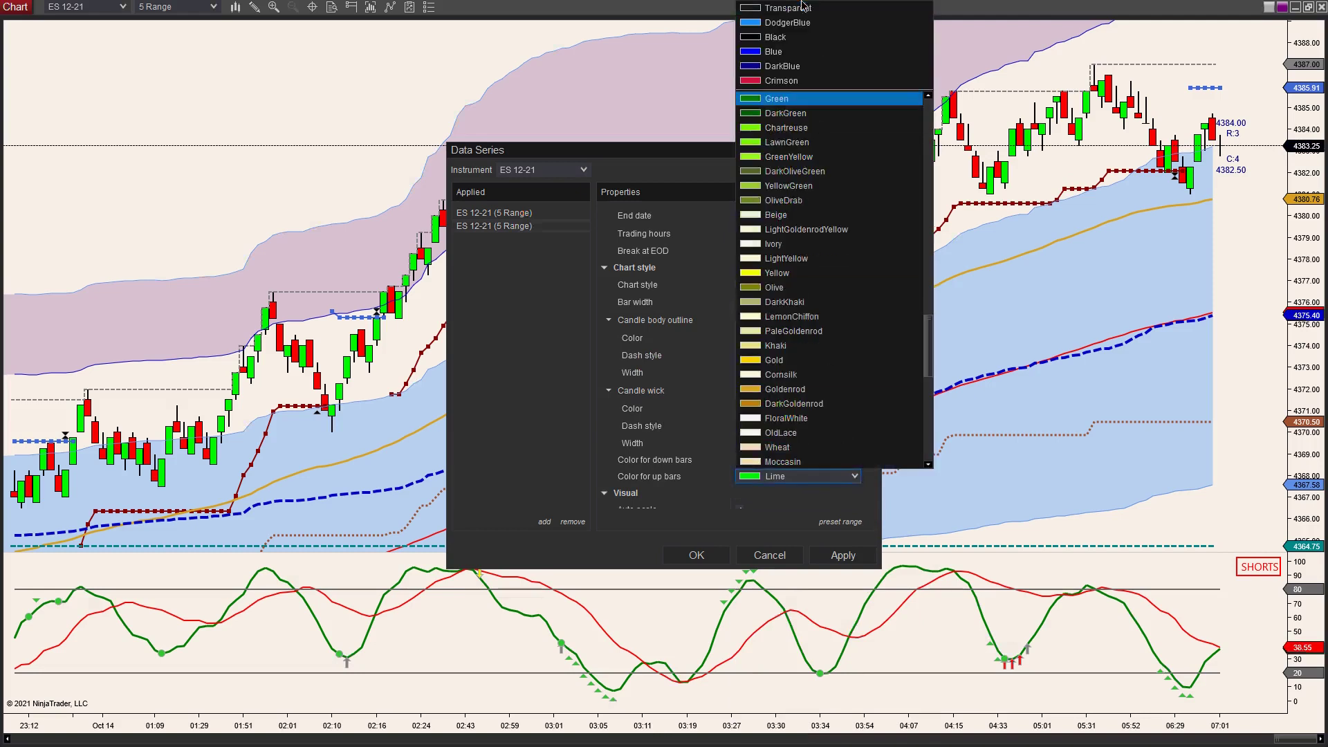
{"action": "left_click", "coordinate": [805, 10]}
{"action": "scroll", "coordinate": [797, 311], "scroll_direction": "down", "scroll_amount": 4}
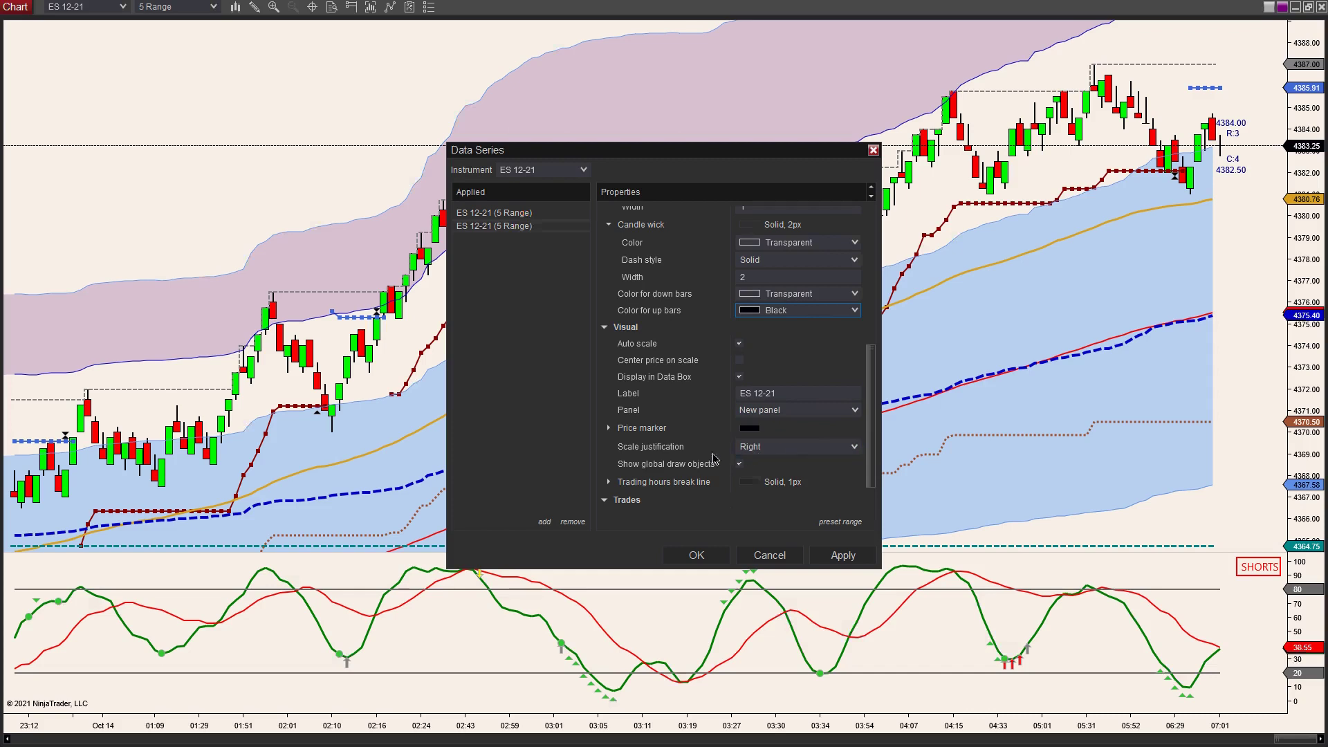
{"action": "left_click", "coordinate": [610, 429]}
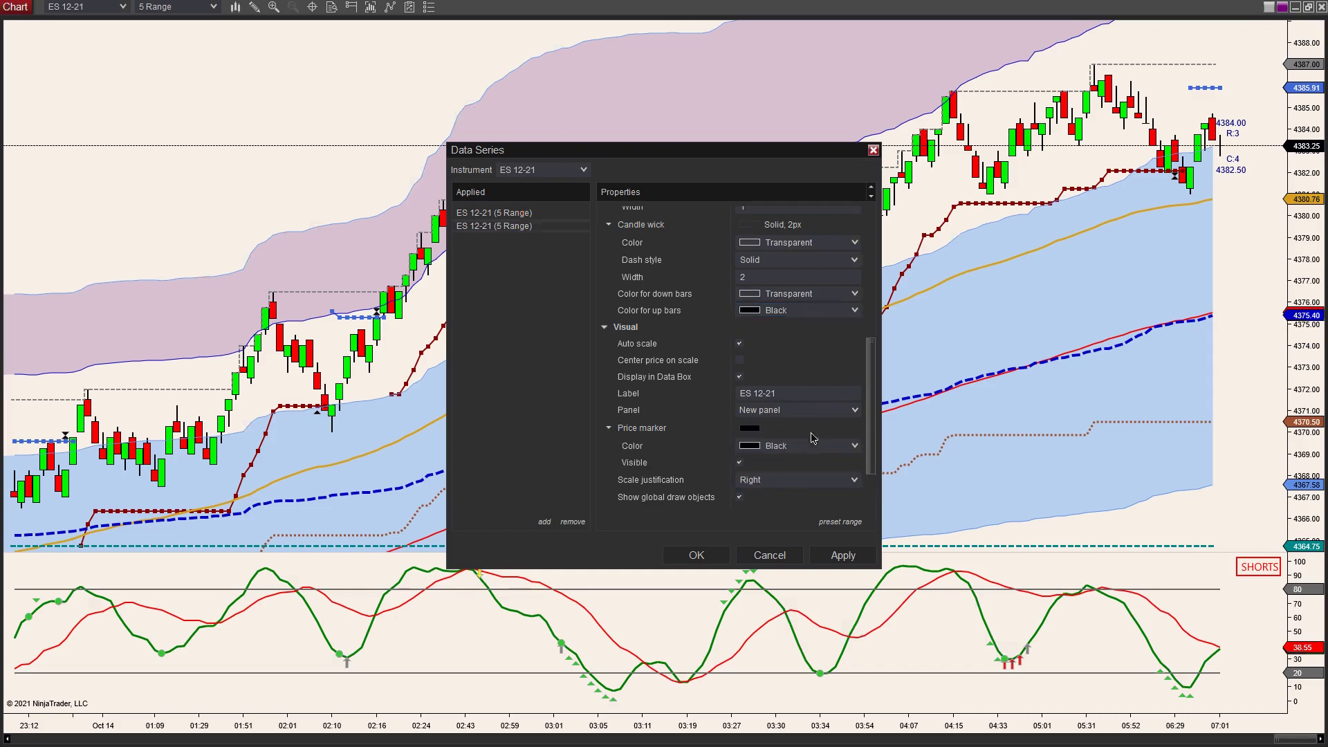
{"action": "left_click", "coordinate": [843, 447]}
{"action": "scroll", "coordinate": [832, 363], "scroll_direction": "down", "scroll_amount": 2}
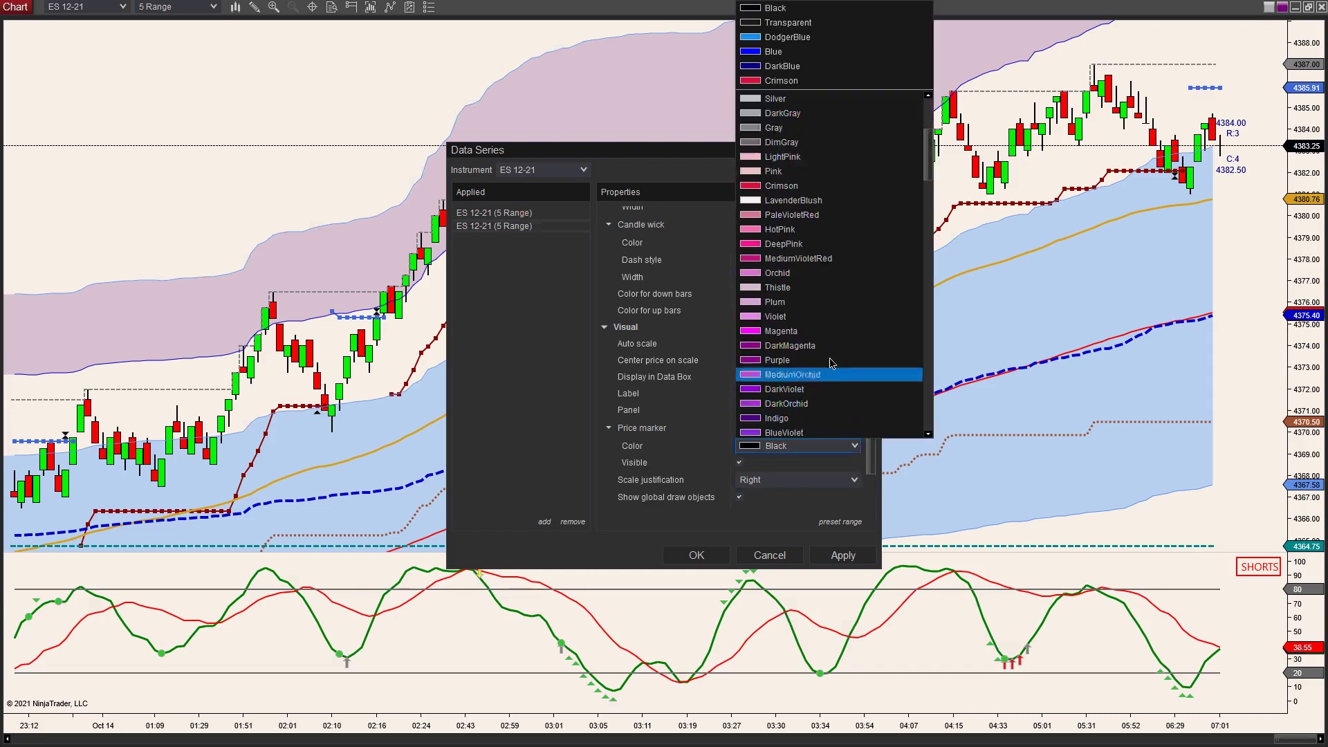
{"action": "left_click", "coordinate": [756, 23]}
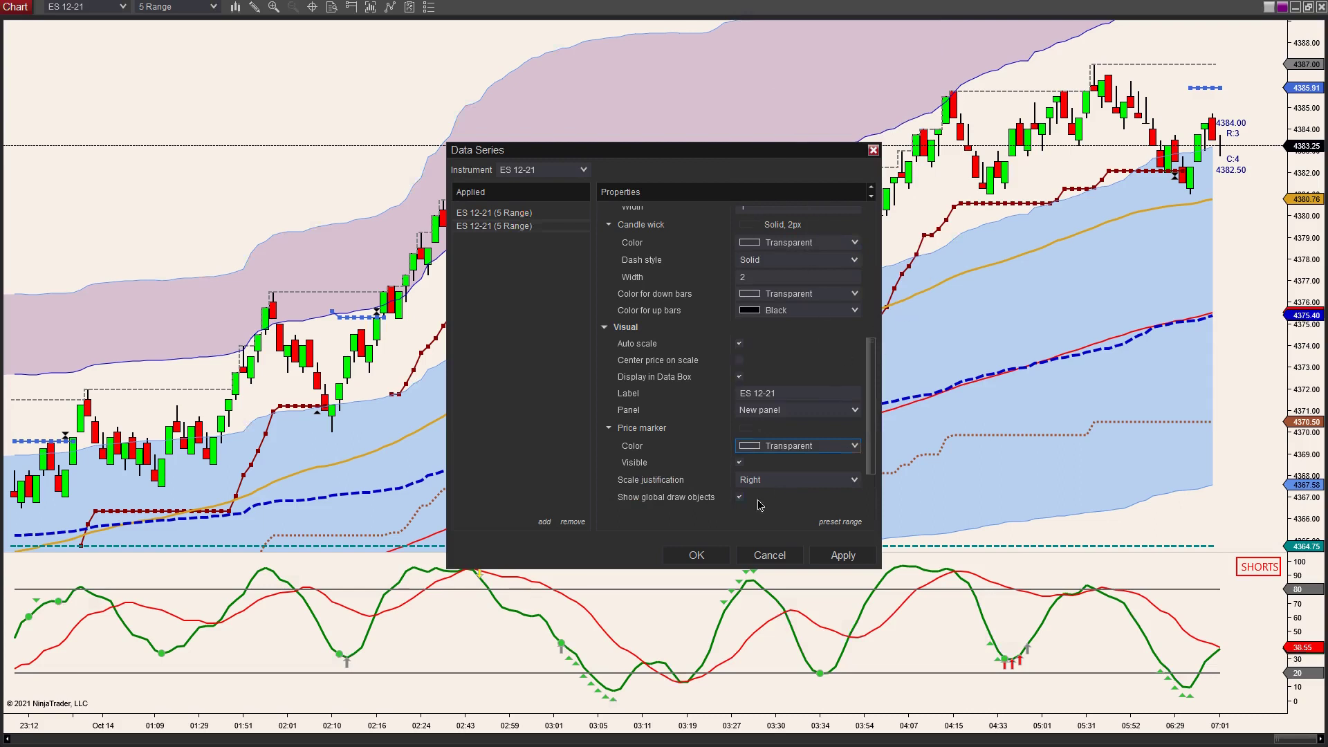
{"action": "left_click", "coordinate": [704, 555]}
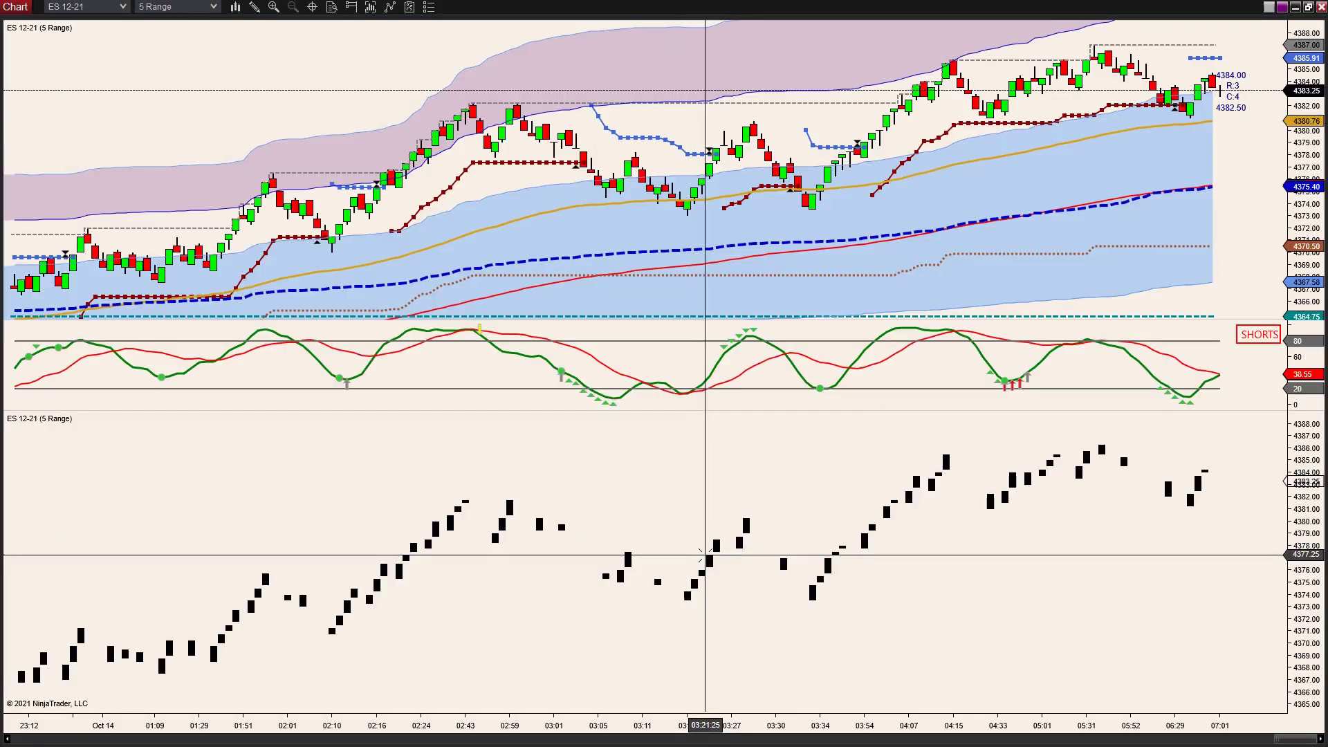
{"action": "right_click", "coordinate": [778, 448]}
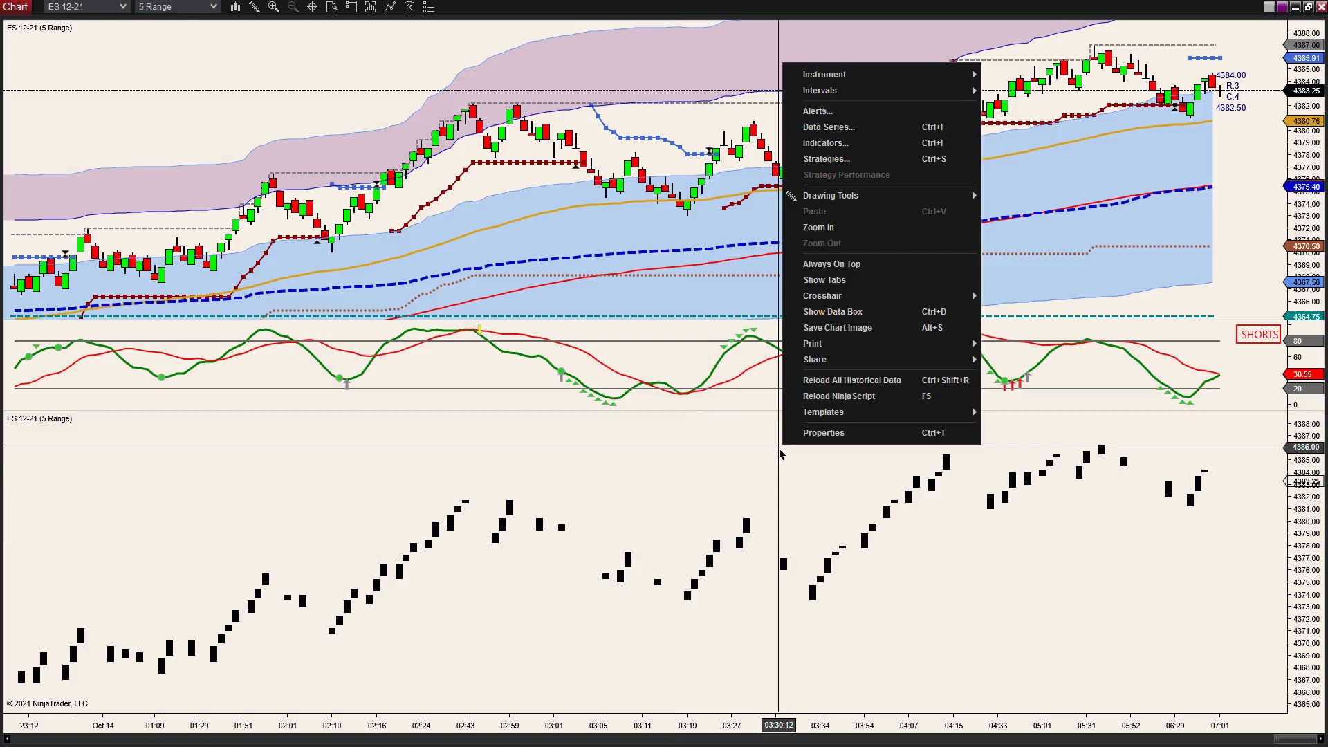
{"action": "left_click", "coordinate": [844, 128]}
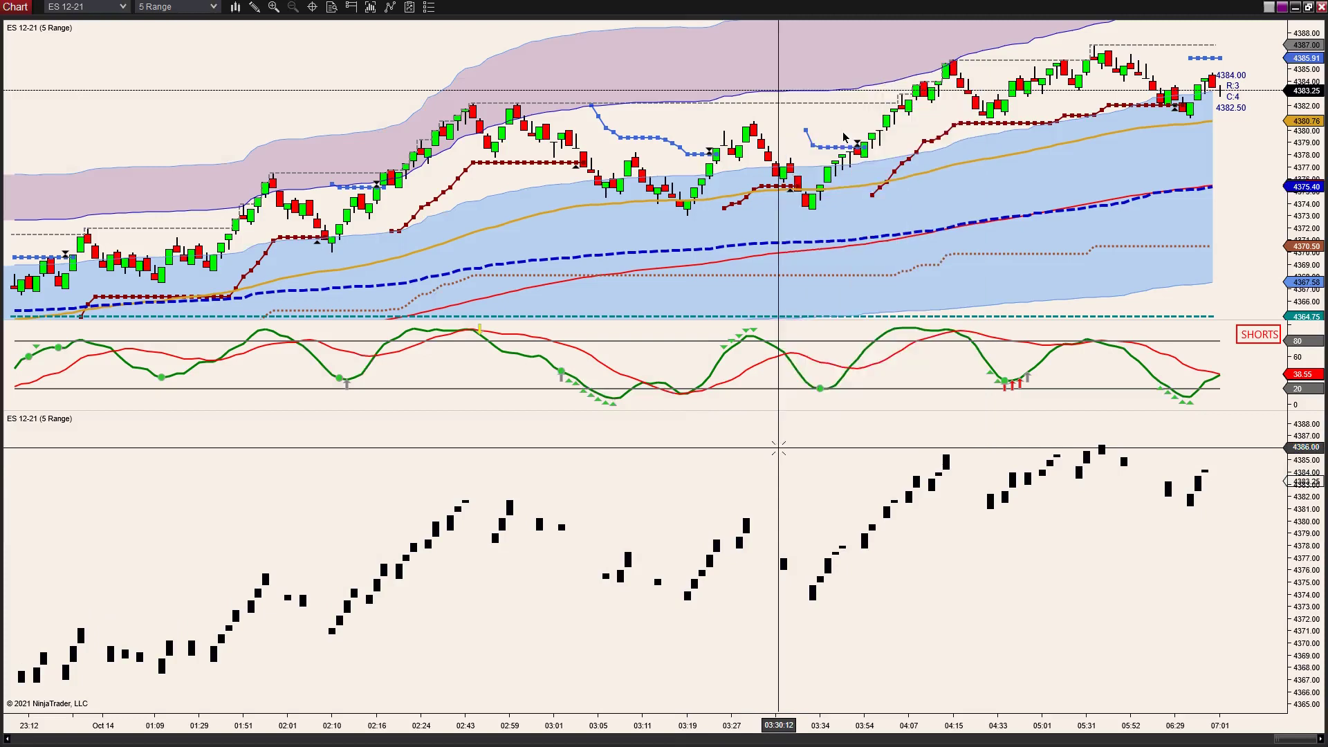
- Make the second ES 12-21 series' up bars transparent and move it to Panel 1
{"action": "left_click", "coordinate": [530, 227]}
{"action": "scroll", "coordinate": [874, 307], "scroll_direction": "down", "scroll_amount": 5}
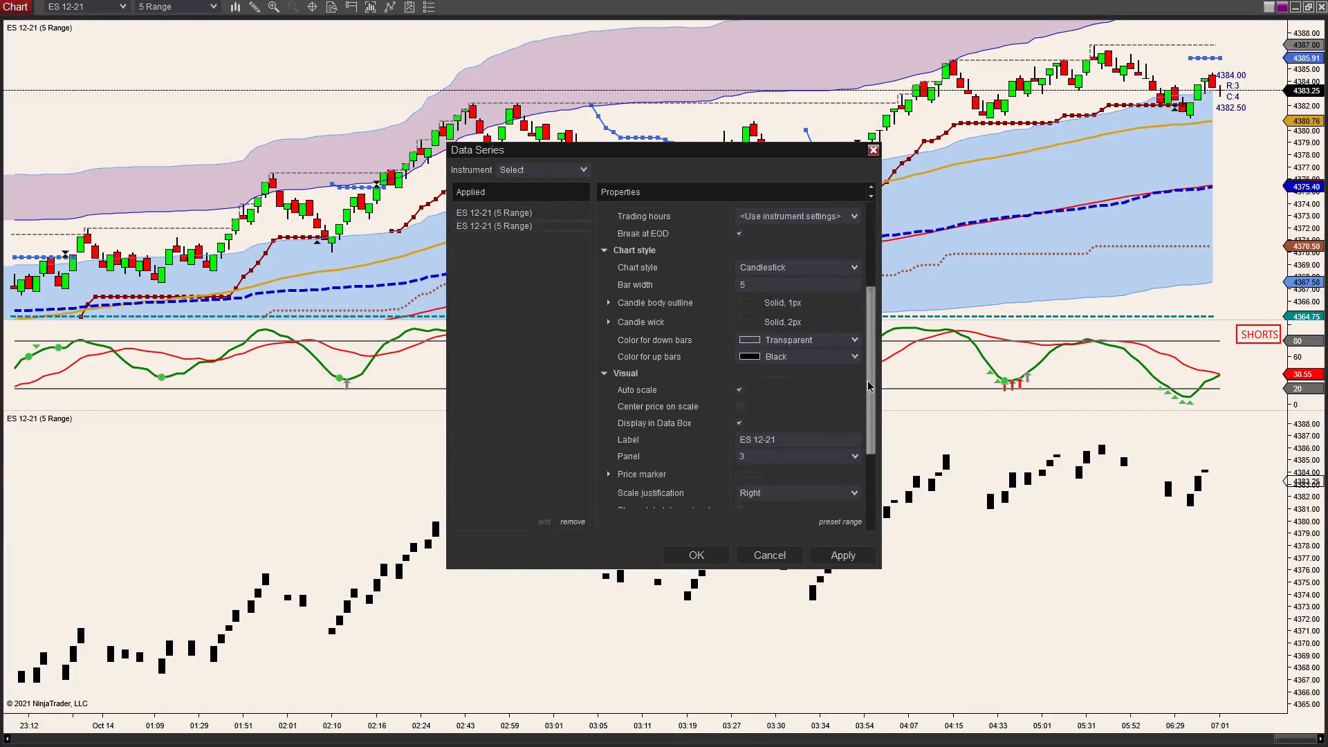
{"action": "left_click", "coordinate": [802, 351]}
{"action": "left_click", "coordinate": [803, 366]}
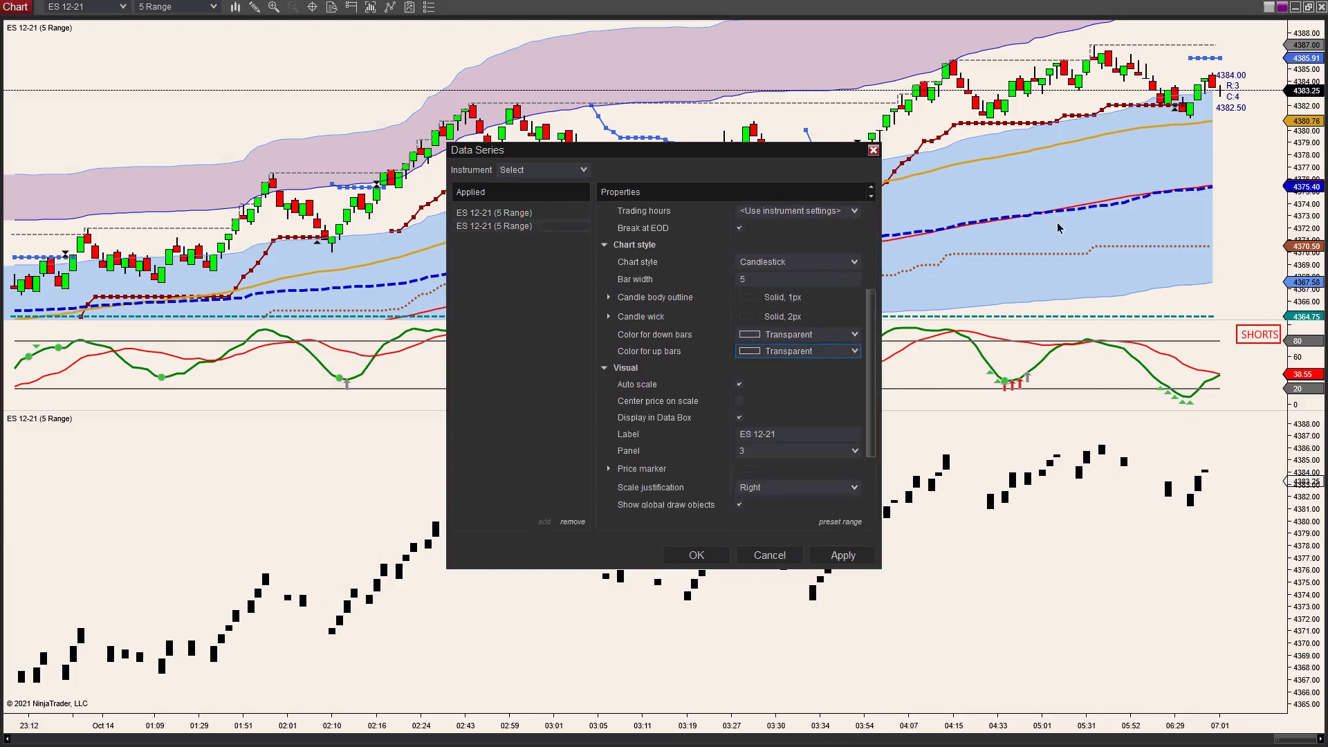
{"action": "left_click", "coordinate": [1091, 188]}
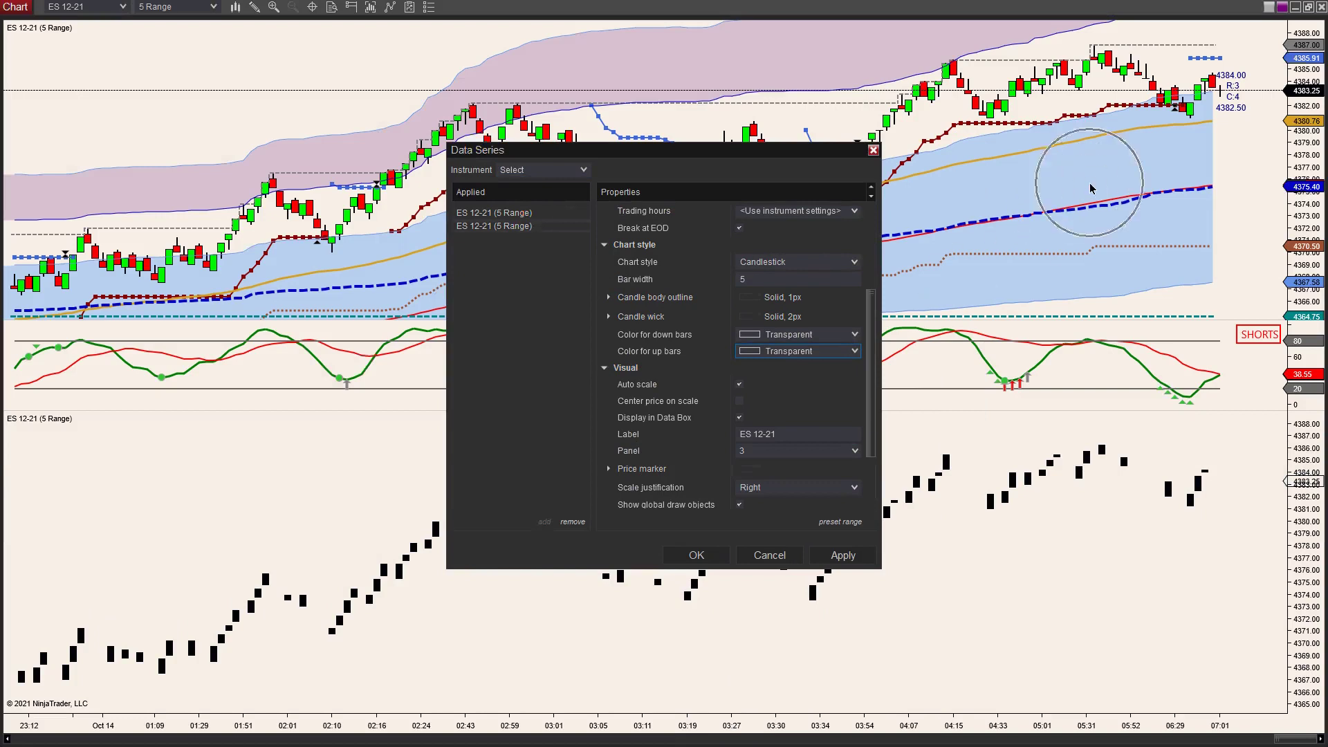
{"action": "left_click", "coordinate": [747, 459]}
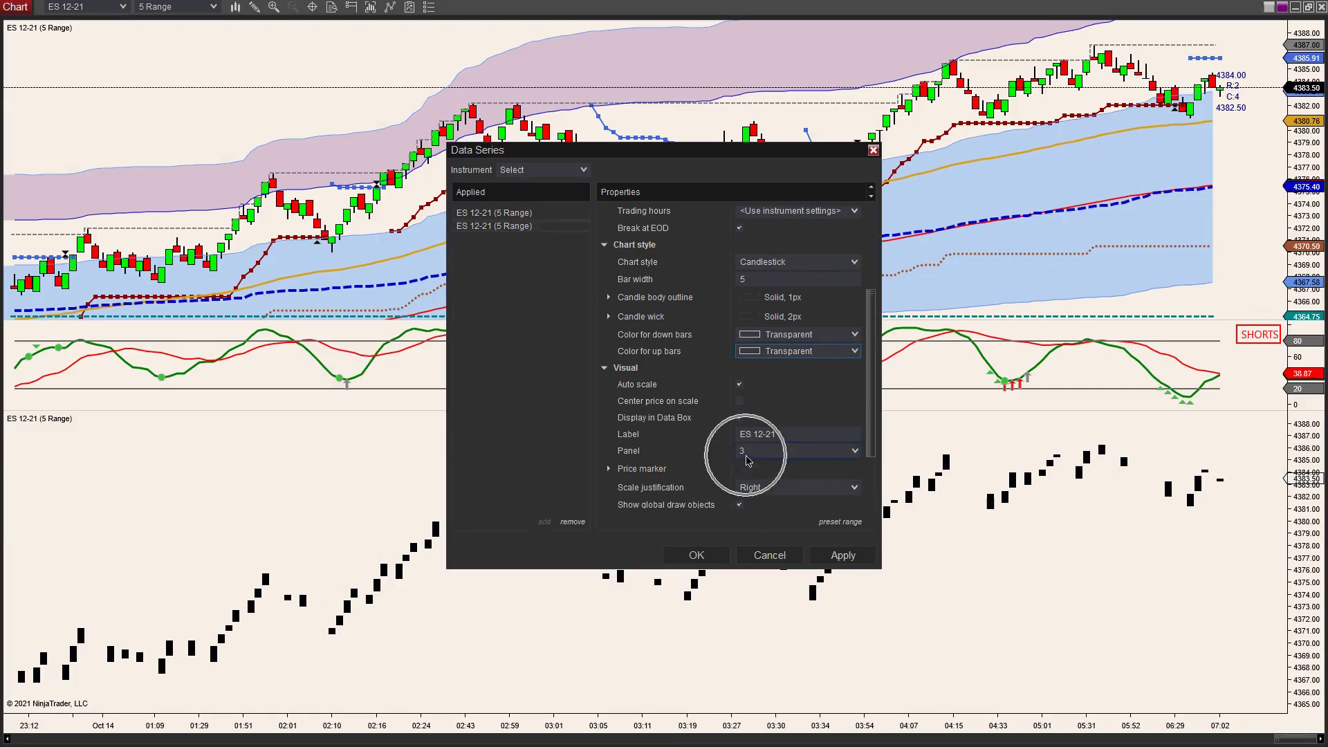
{"action": "left_click", "coordinate": [748, 458]}
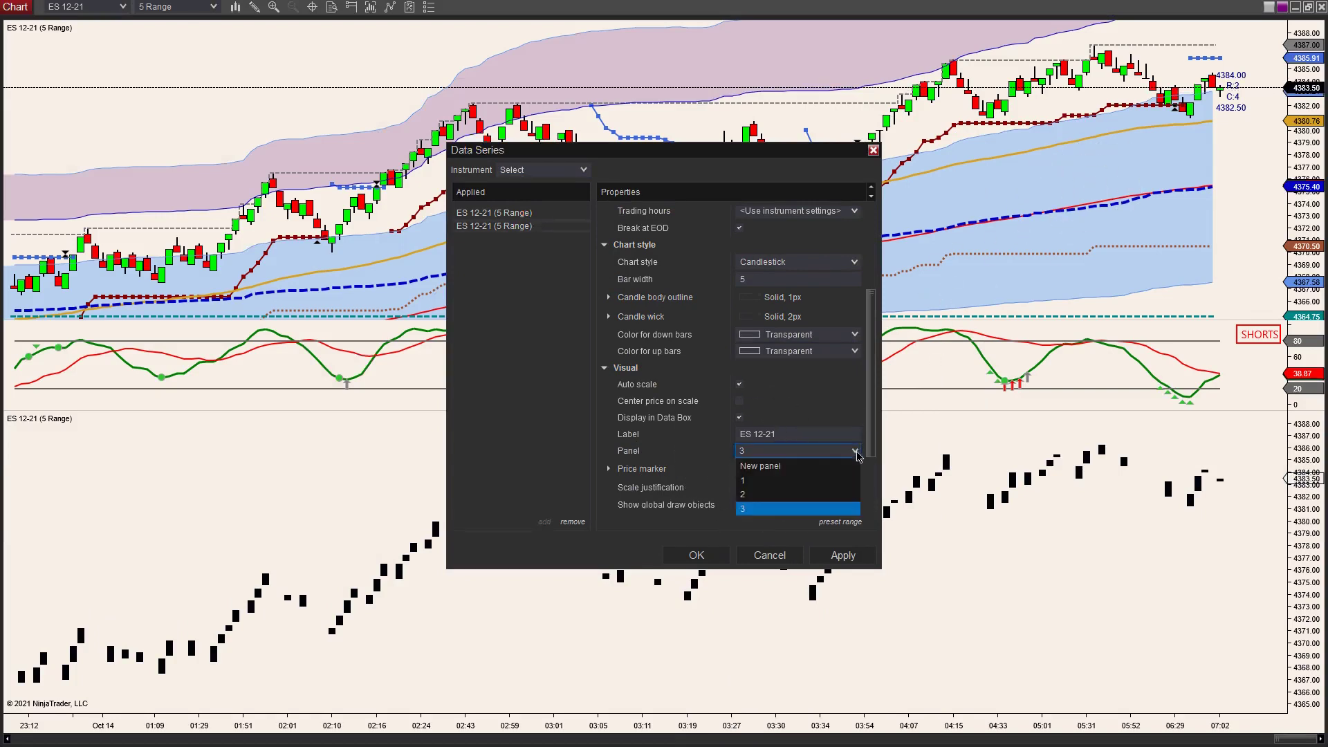
{"action": "left_click", "coordinate": [760, 482]}
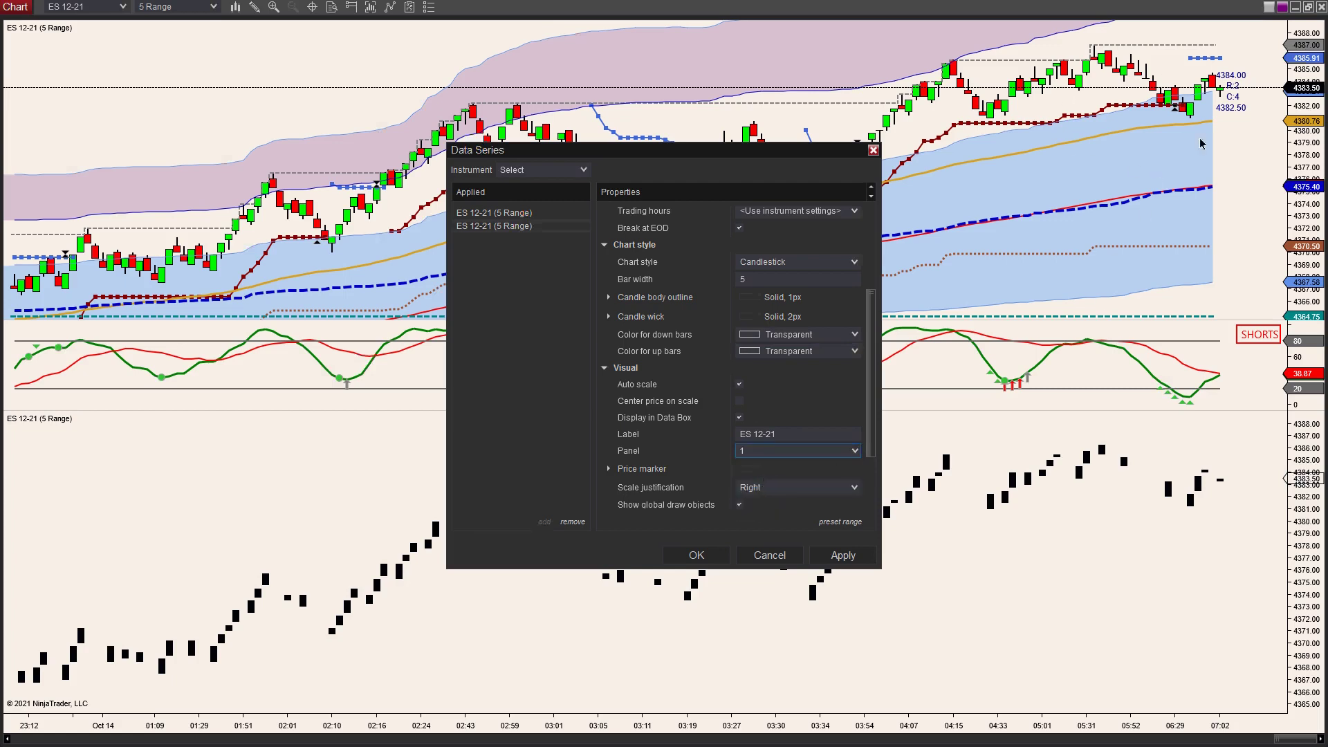
{"action": "left_click", "coordinate": [845, 556]}
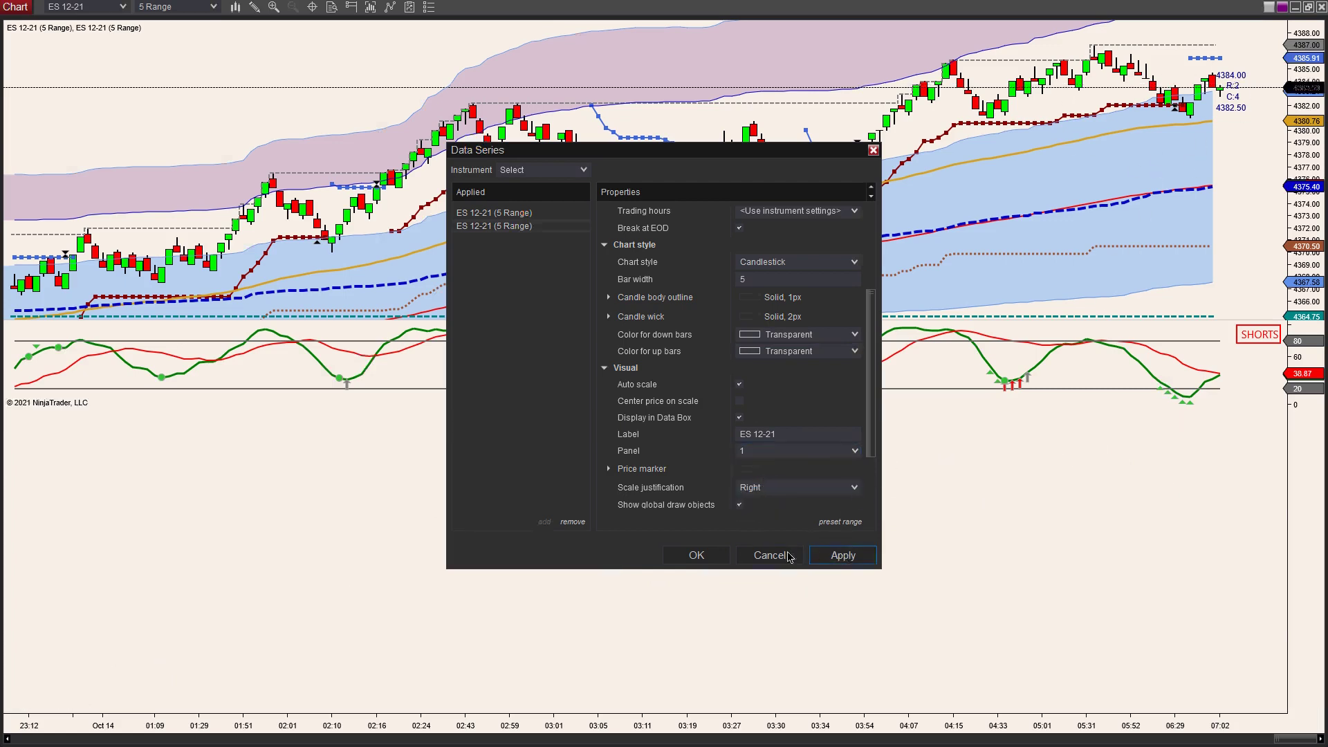
{"action": "left_click", "coordinate": [695, 554]}
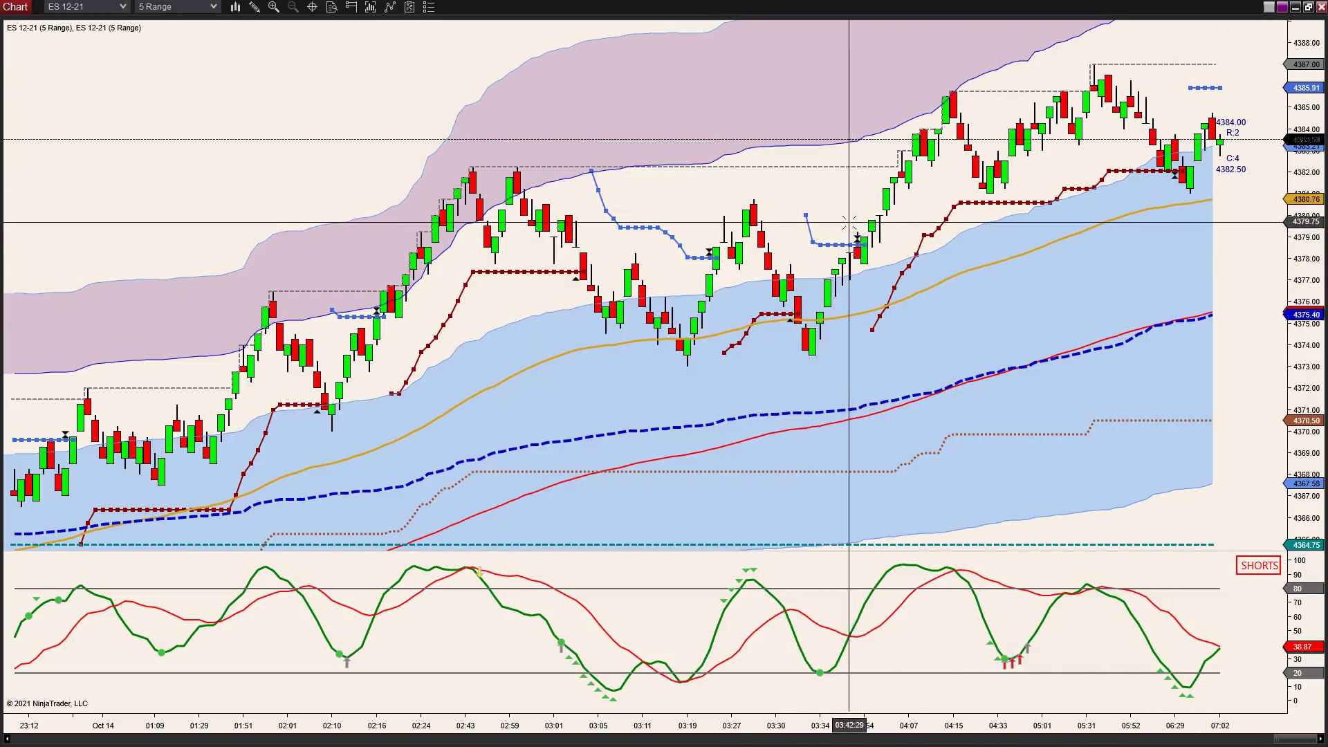
- Switch the second ES 12-21 series' bar type to Minute with value 1
{"action": "right_click", "coordinate": [808, 191]}
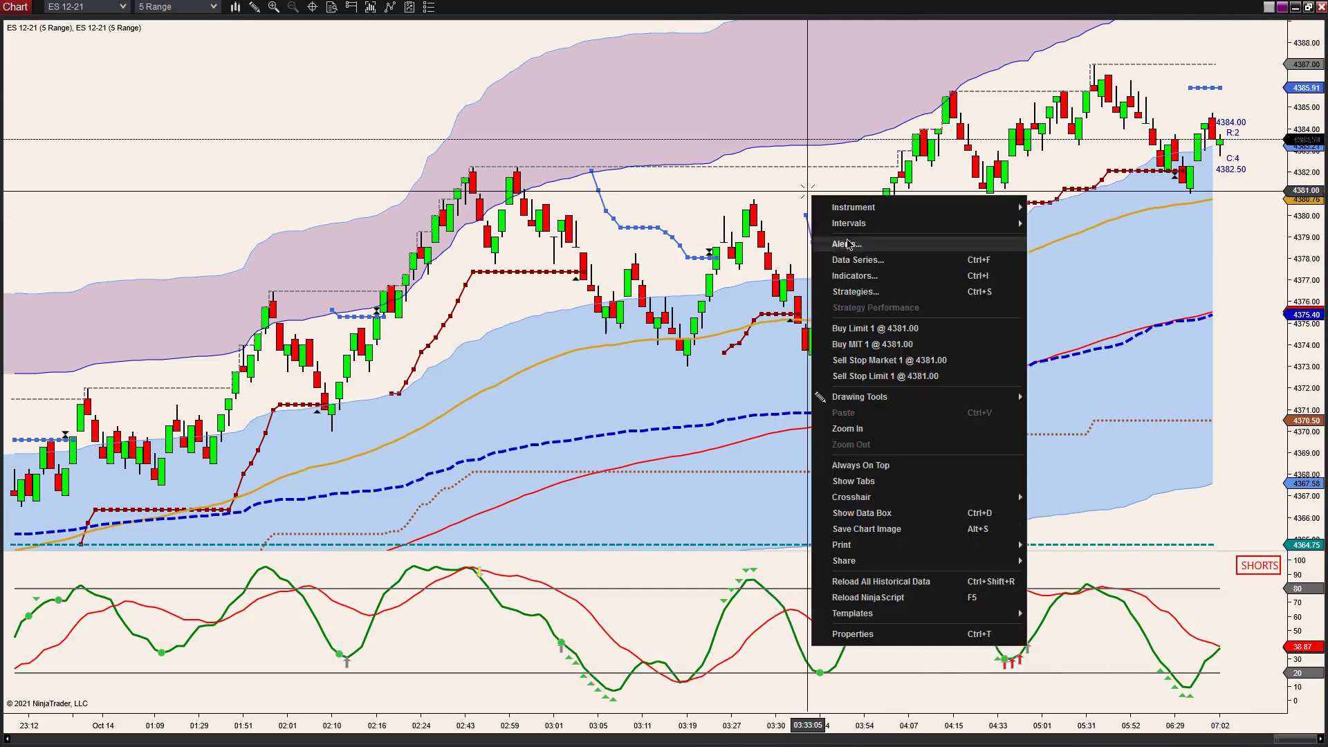
{"action": "left_click", "coordinate": [858, 262]}
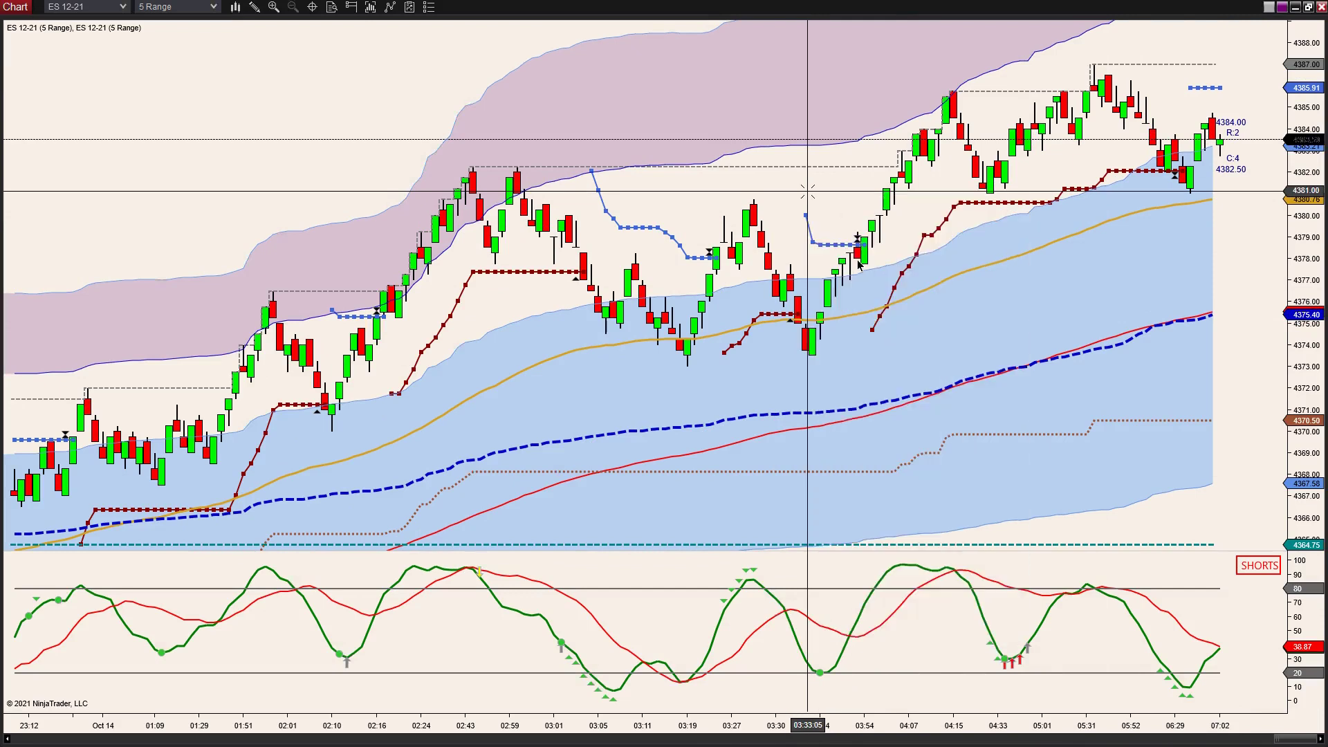
{"action": "left_click", "coordinate": [526, 231]}
{"action": "left_click", "coordinate": [859, 250]}
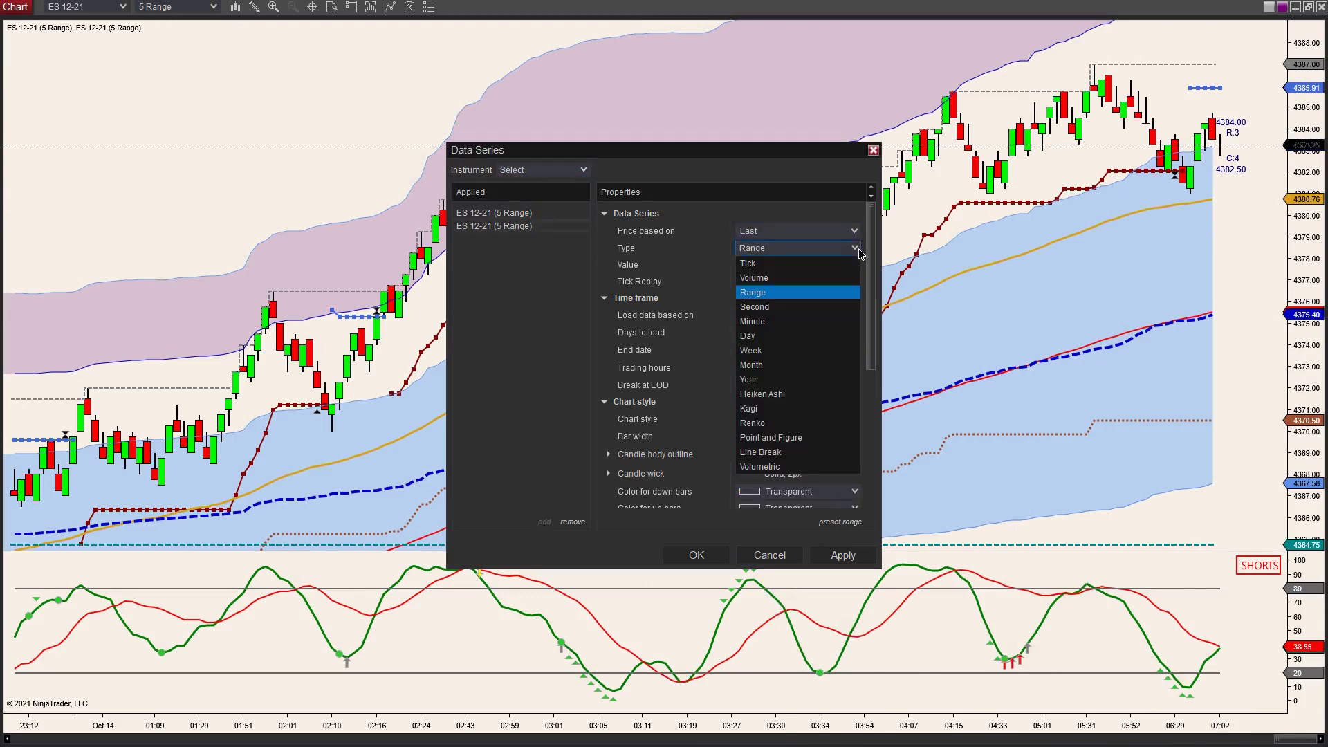
{"action": "left_click", "coordinate": [806, 322]}
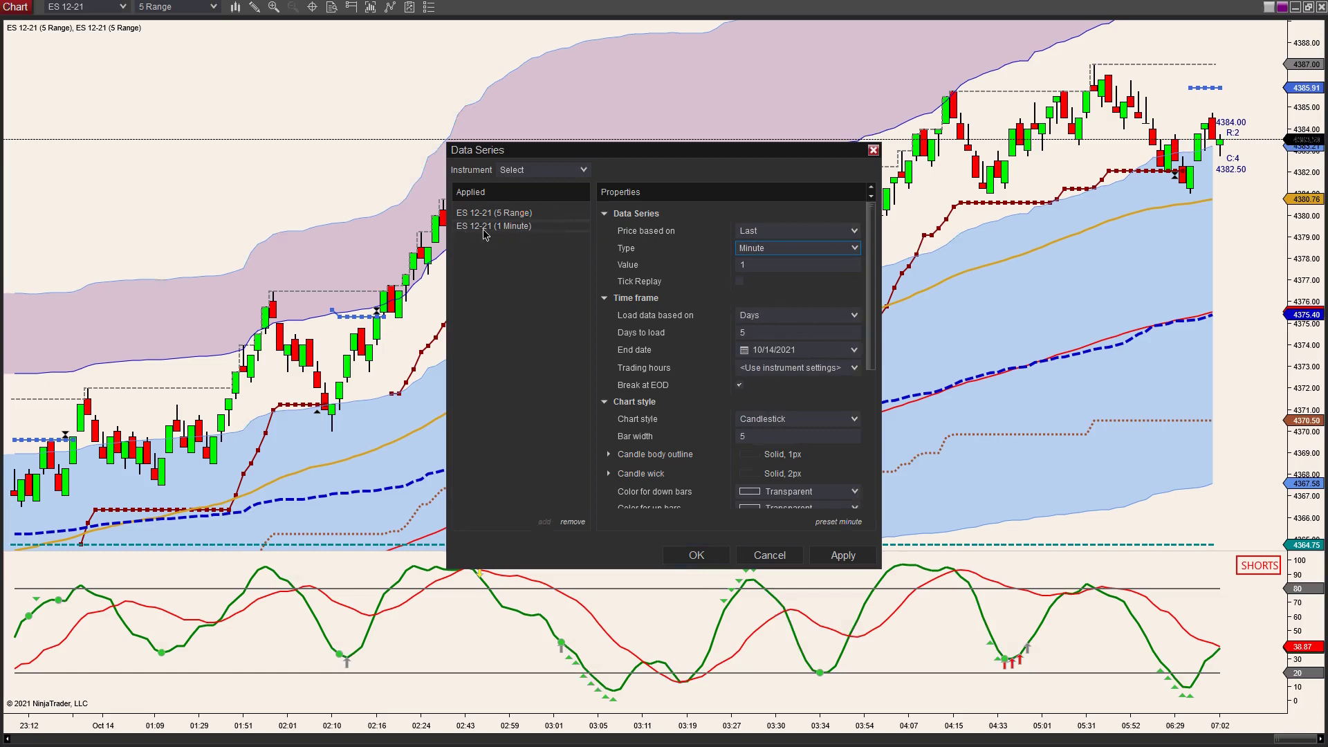
{"action": "left_click", "coordinate": [697, 554]}
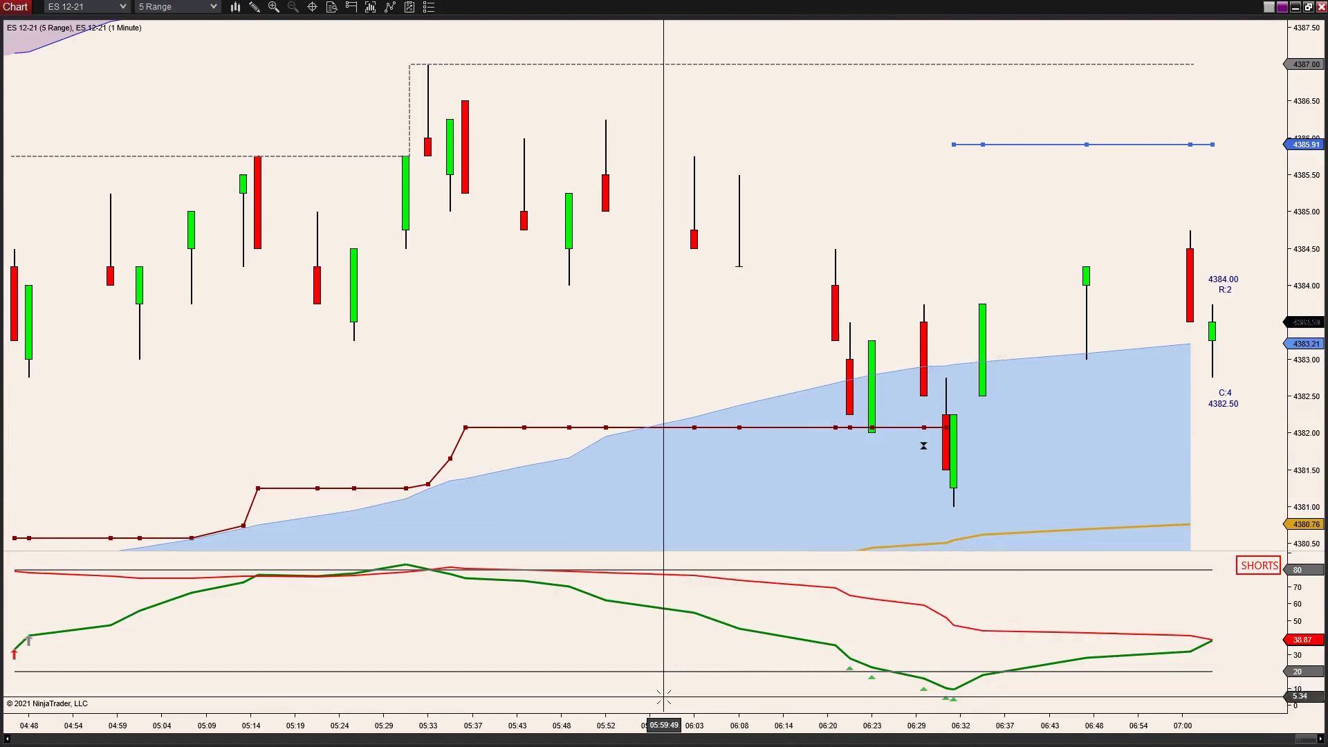
- Compress the time axis so bars from about 02:14 to 07:00 are visible
{"action": "left_click_drag", "start_coordinate": [658, 725], "coordinate": [854, 725]}
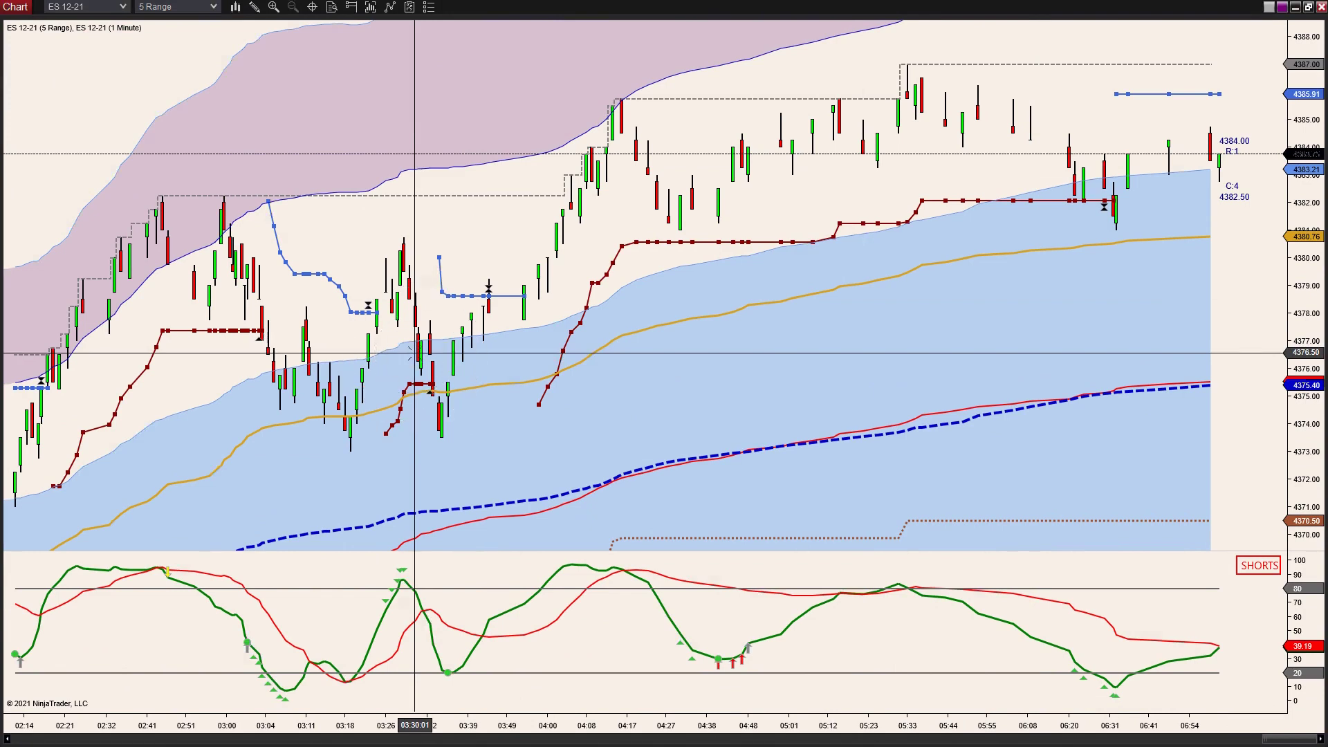
{"action": "right_click", "coordinate": [935, 246]}
- Add an EMA indicator with Period 30 and its plot colour set to Black
{"action": "left_click", "coordinate": [979, 332]}
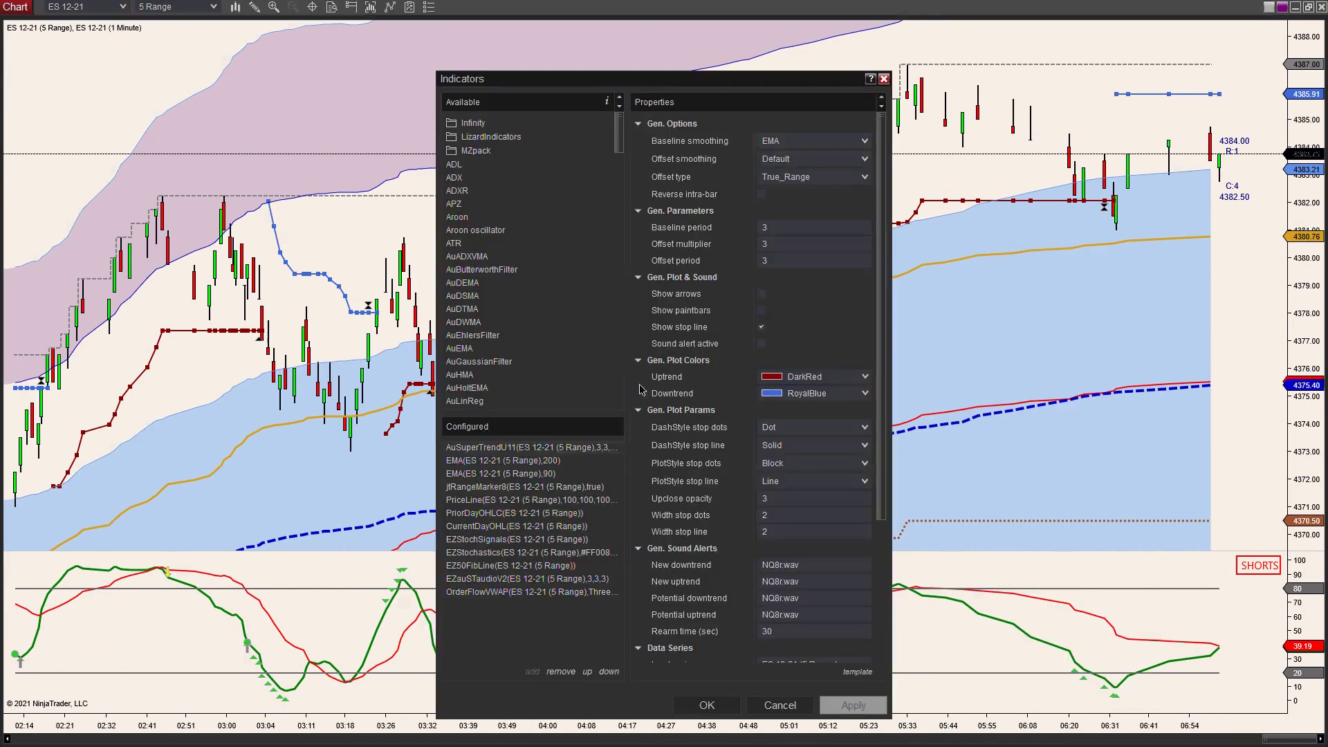
{"action": "left_click_drag", "start_coordinate": [619, 141], "coordinate": [623, 246]}
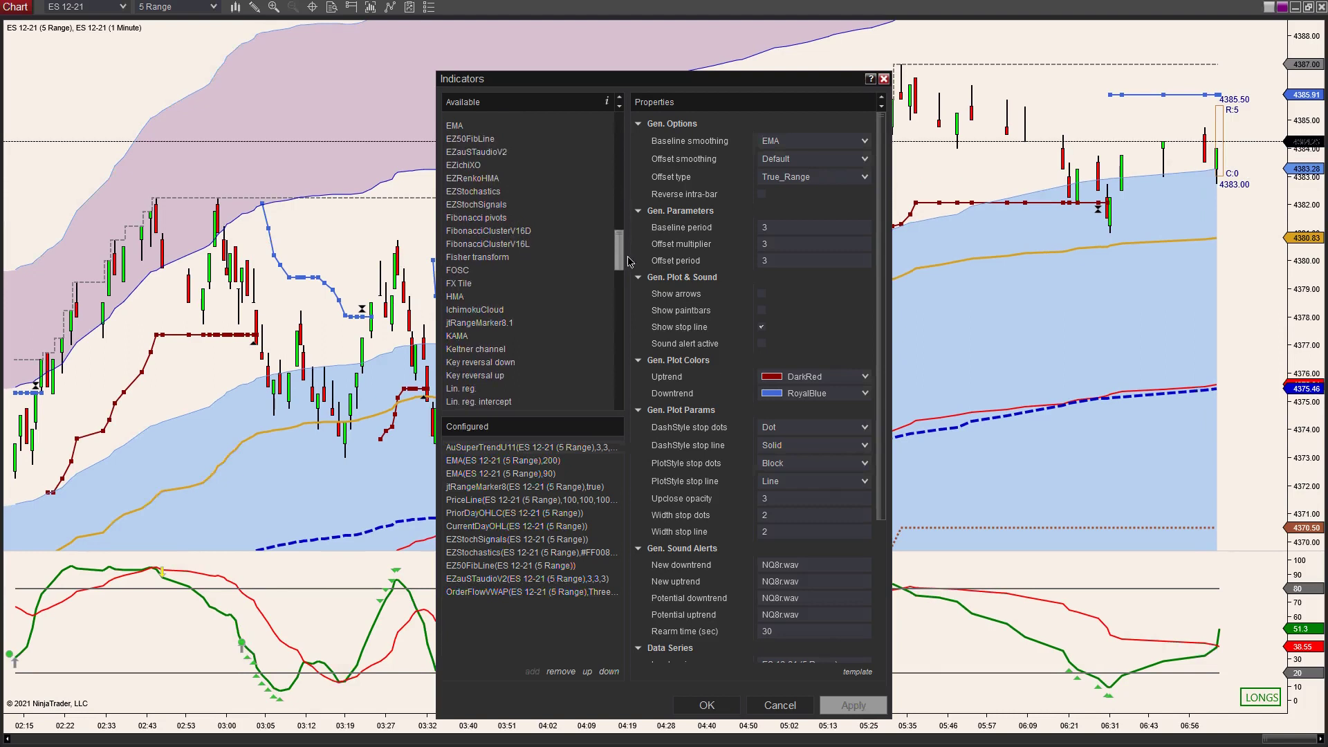
{"action": "double_click", "coordinate": [455, 205]}
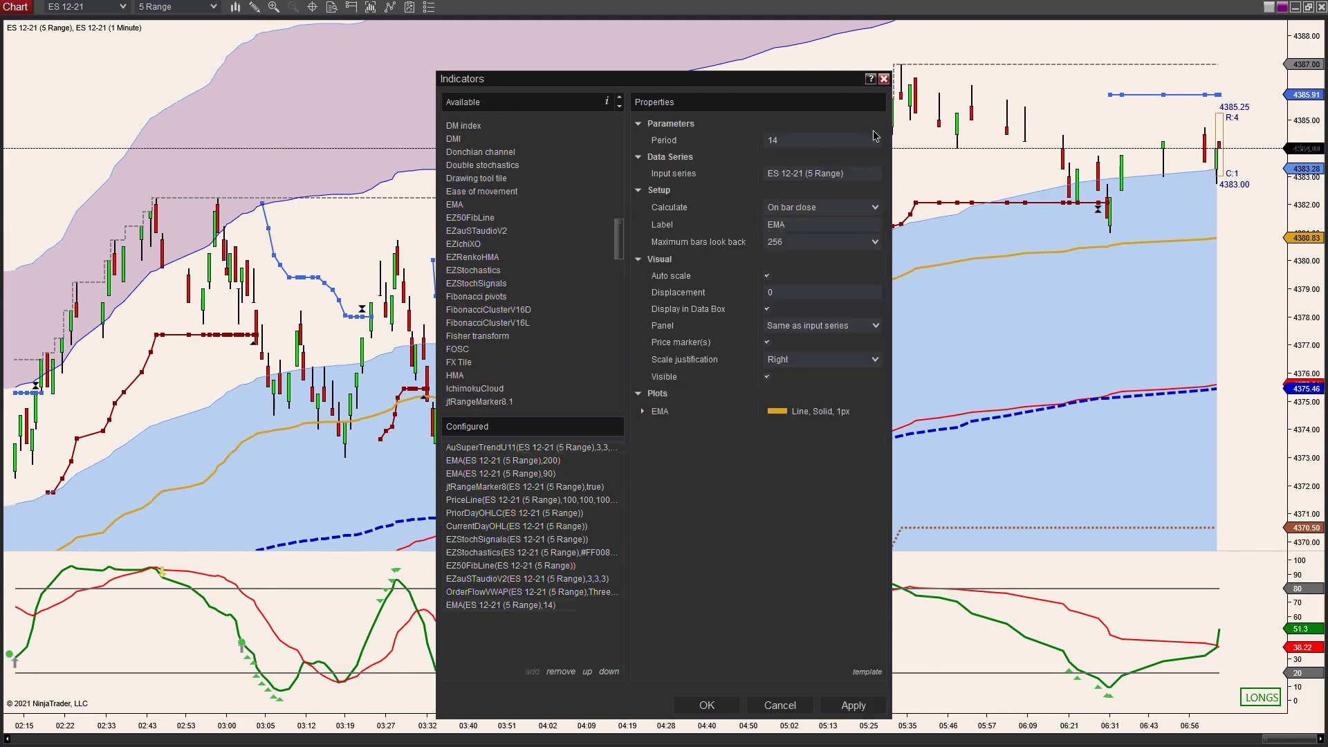
{"action": "left_click", "coordinate": [842, 141]}
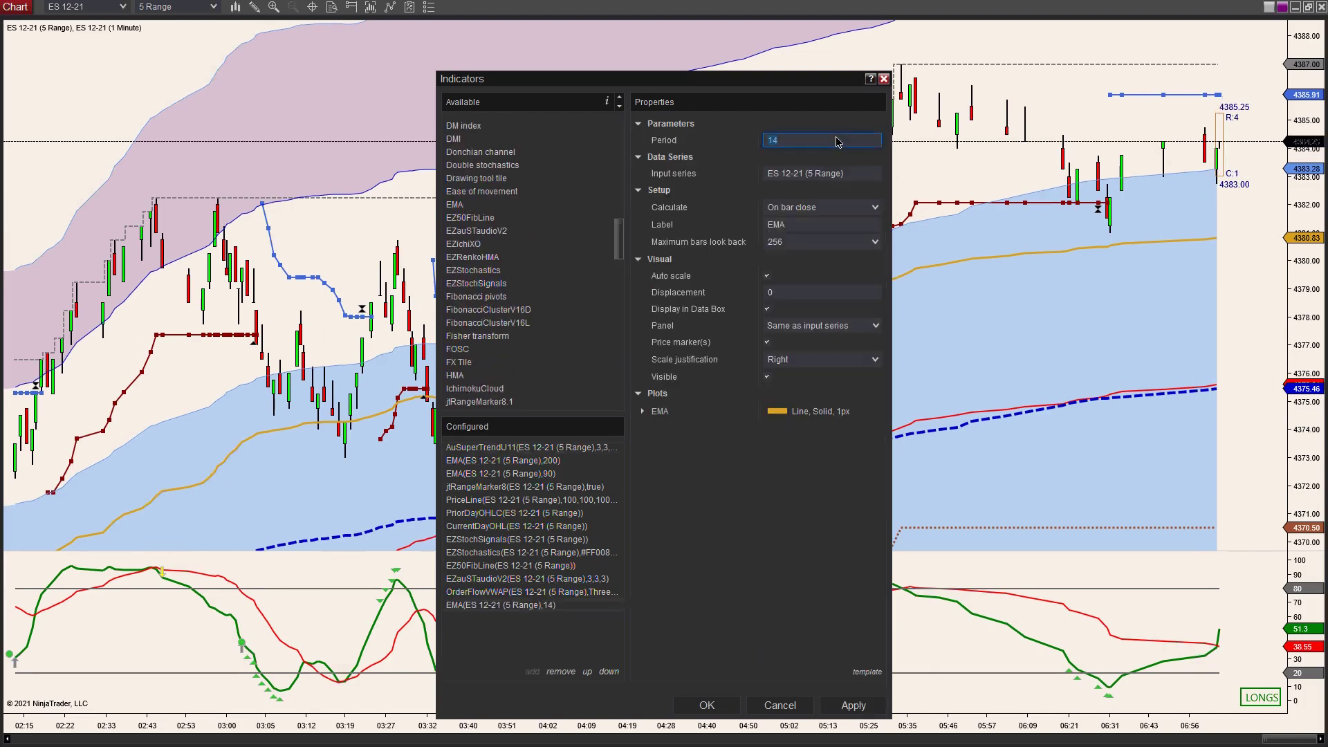
{"action": "left_click", "coordinate": [643, 411]}
{"action": "left_click", "coordinate": [861, 429]}
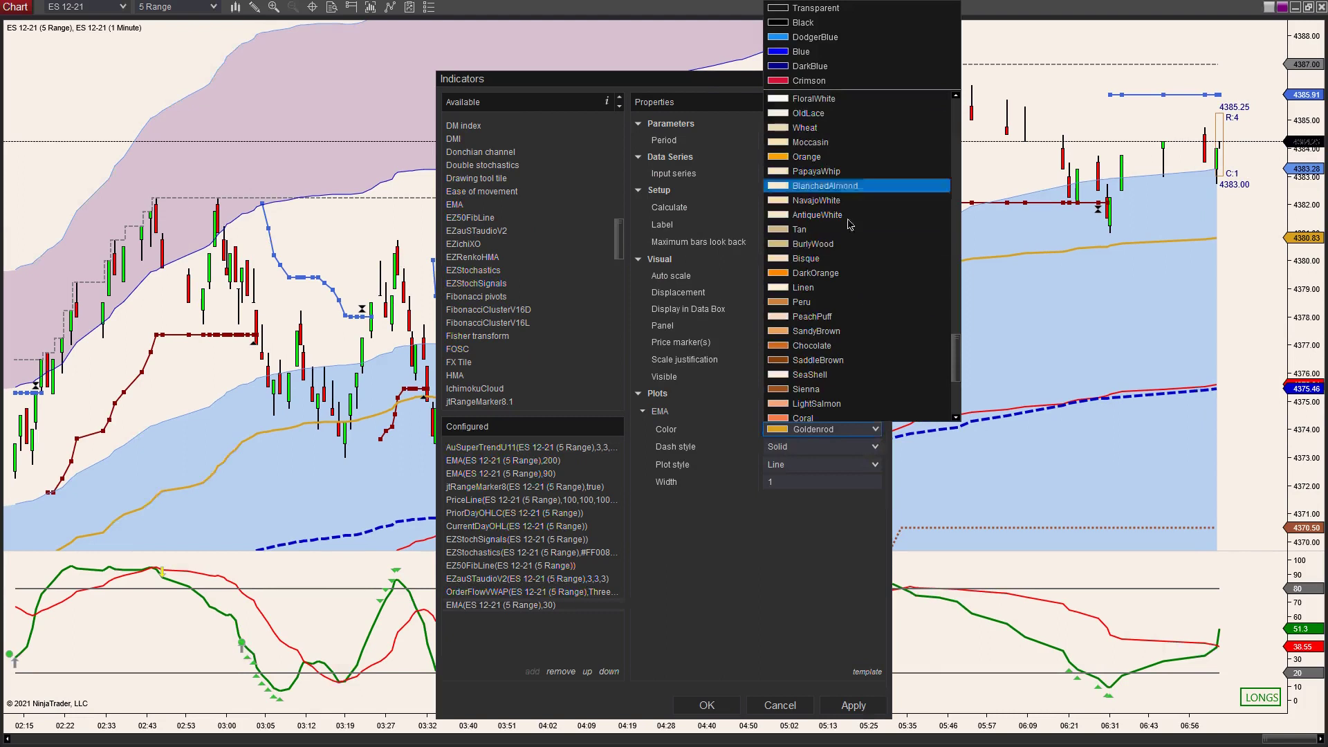
{"action": "left_click", "coordinate": [815, 24]}
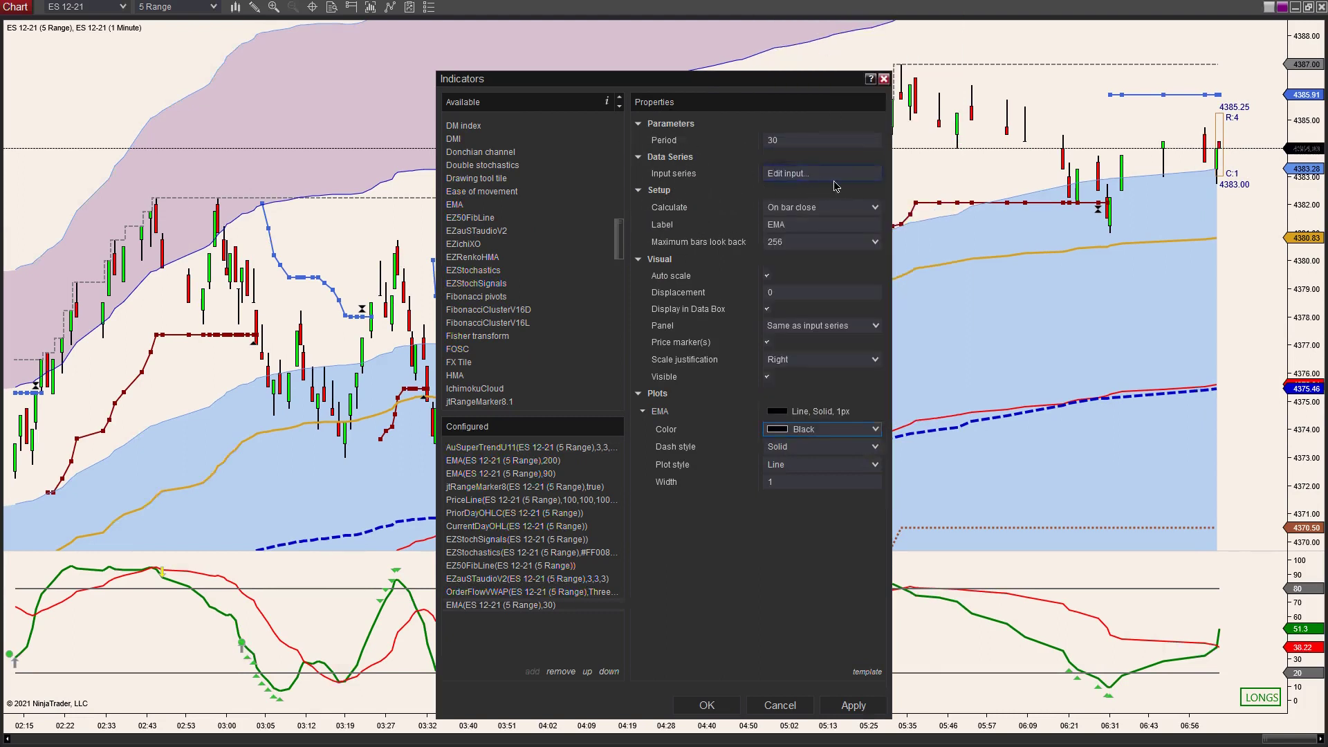
- Set the EMA's input series to ES 12-21 (1 Minute) with Close prices and apply
{"action": "left_click", "coordinate": [853, 182]}
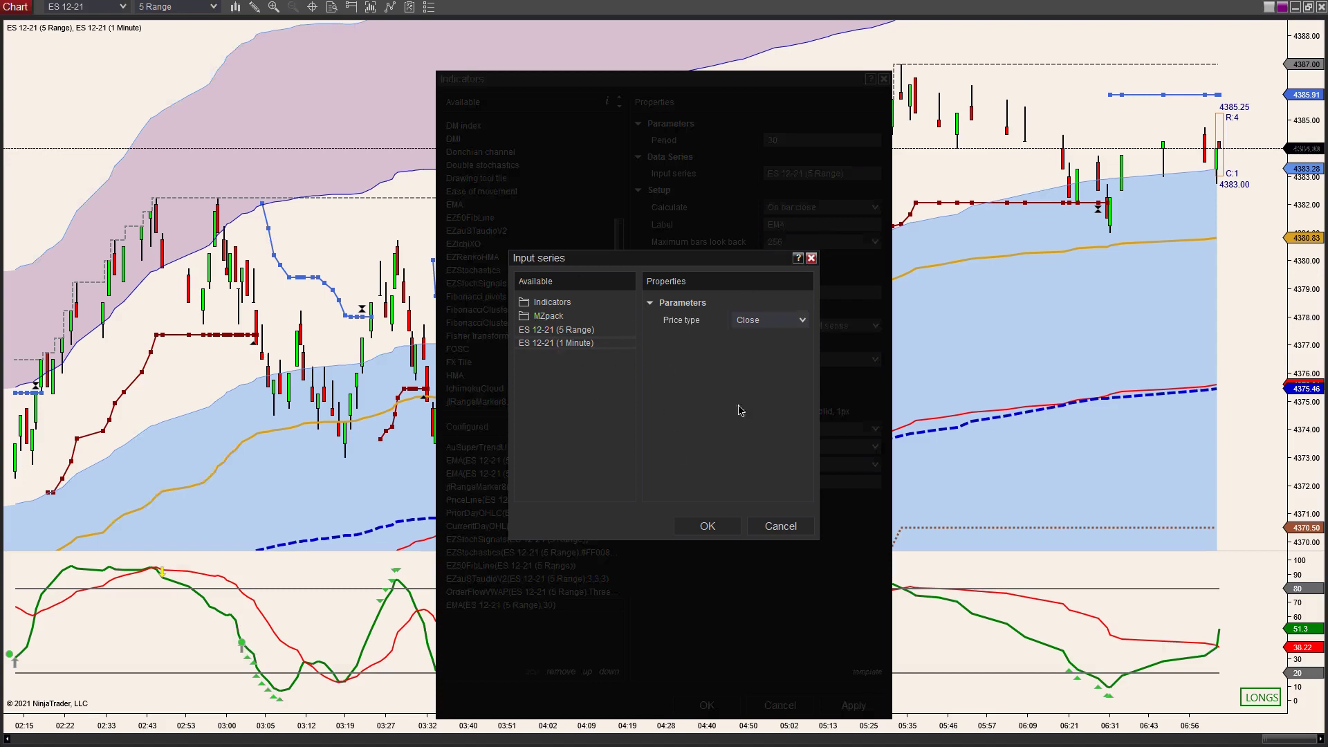
{"action": "left_click", "coordinate": [801, 321]}
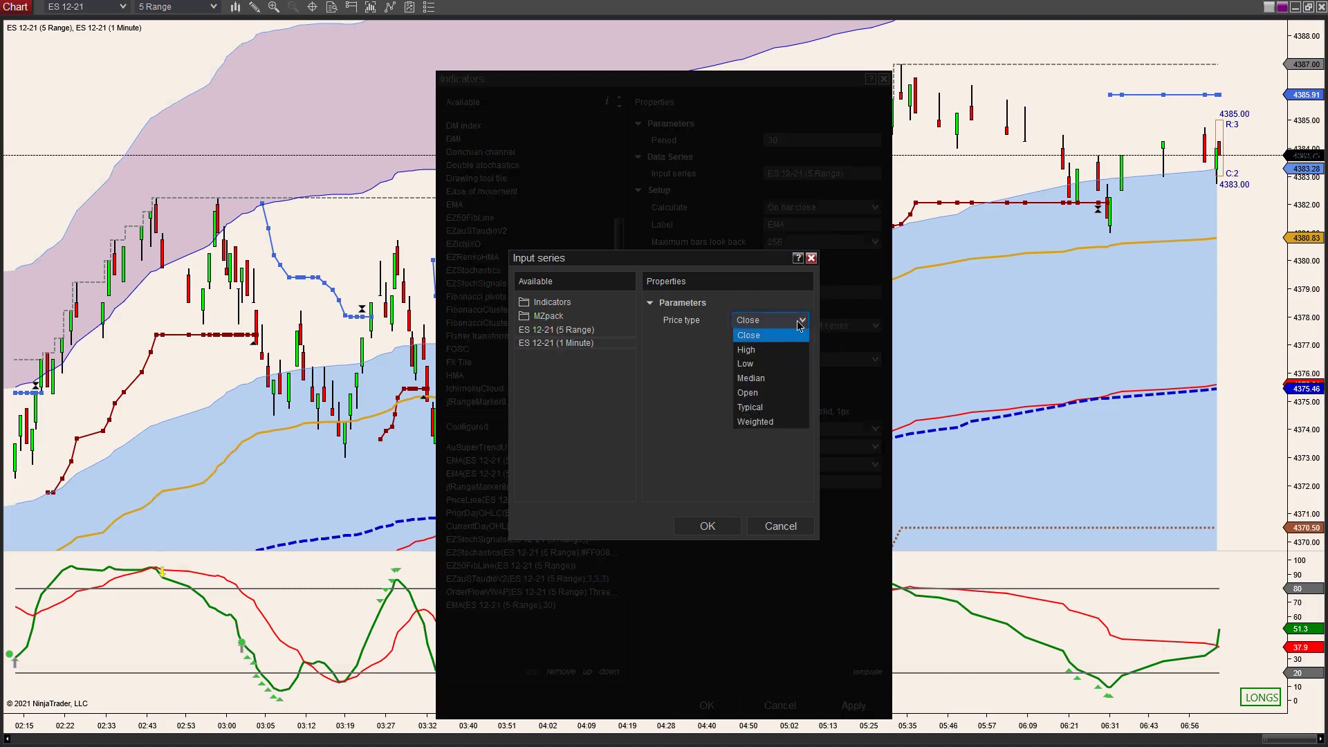
{"action": "left_click", "coordinate": [800, 325]}
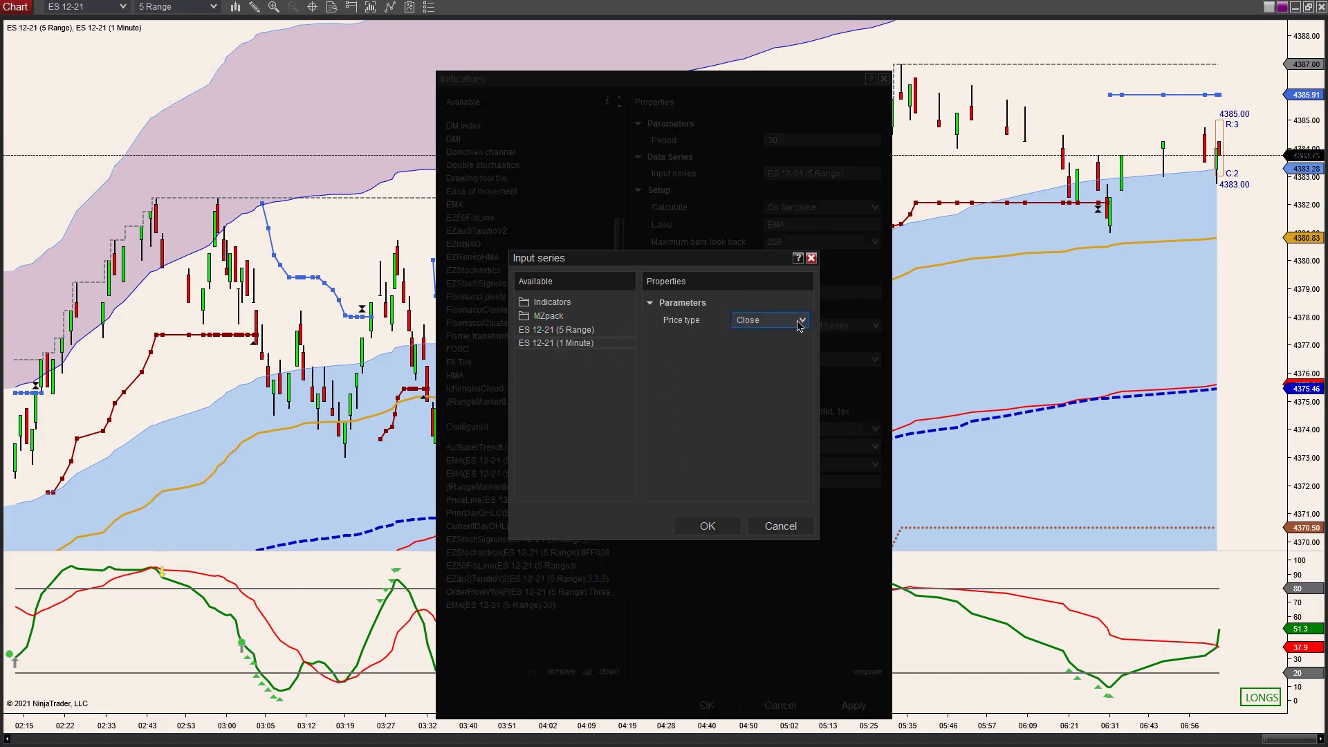
{"action": "left_click", "coordinate": [708, 527]}
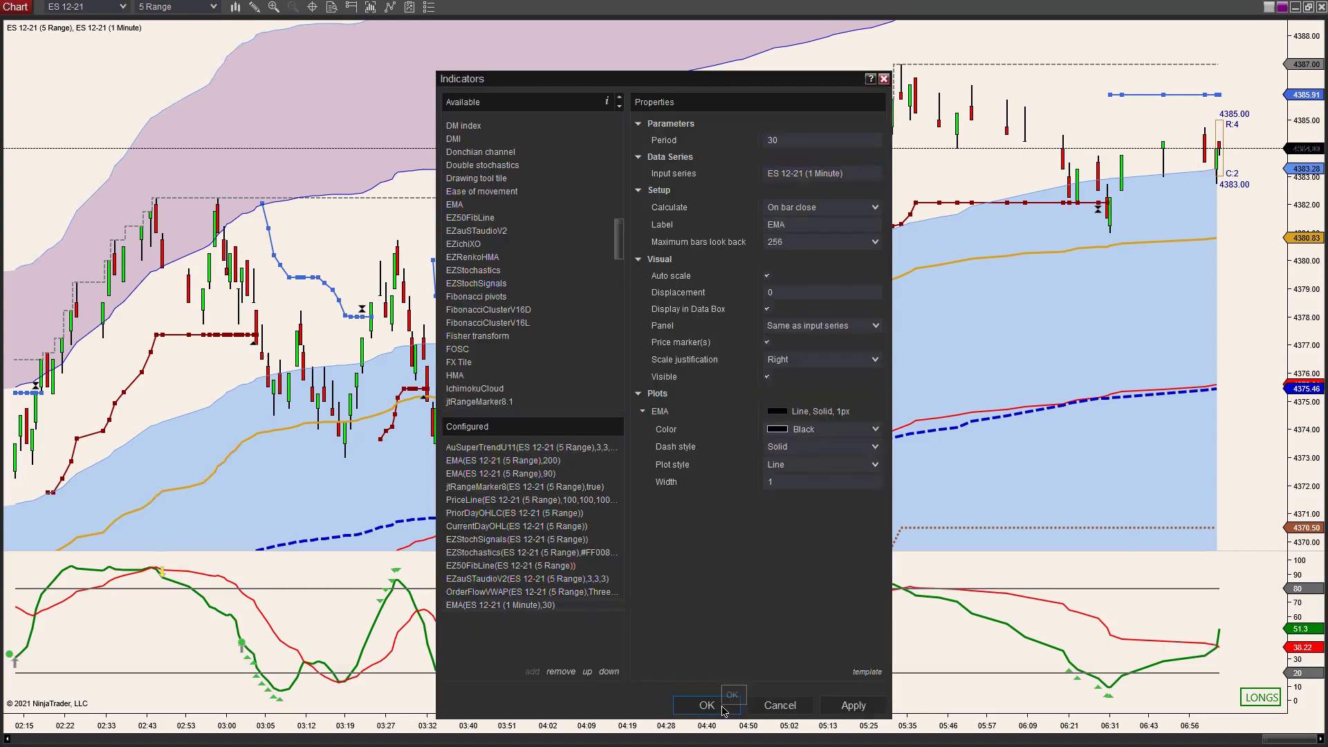
{"action": "left_click", "coordinate": [721, 708]}
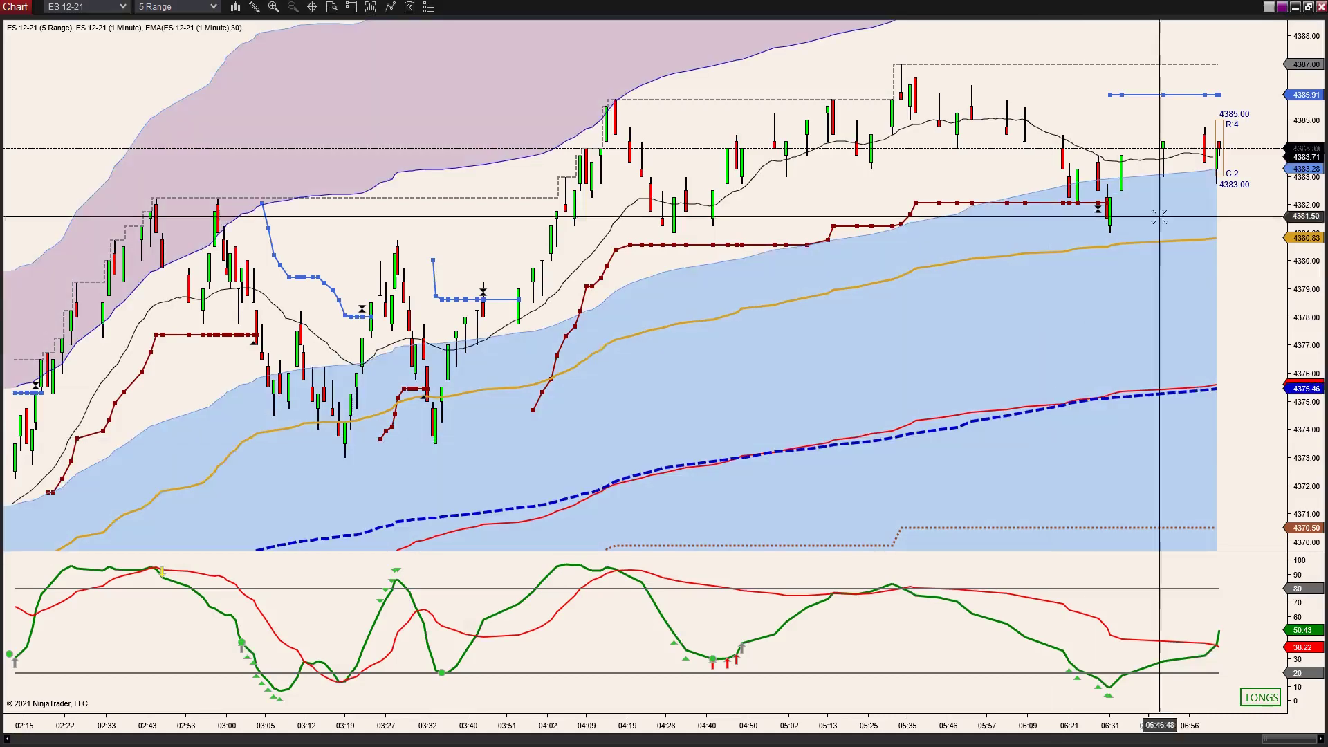
- Change the 30-period EMA's plot width to 3 in the Indicators dialog
{"action": "right_click", "coordinate": [803, 265]}
{"action": "left_click", "coordinate": [844, 352]}
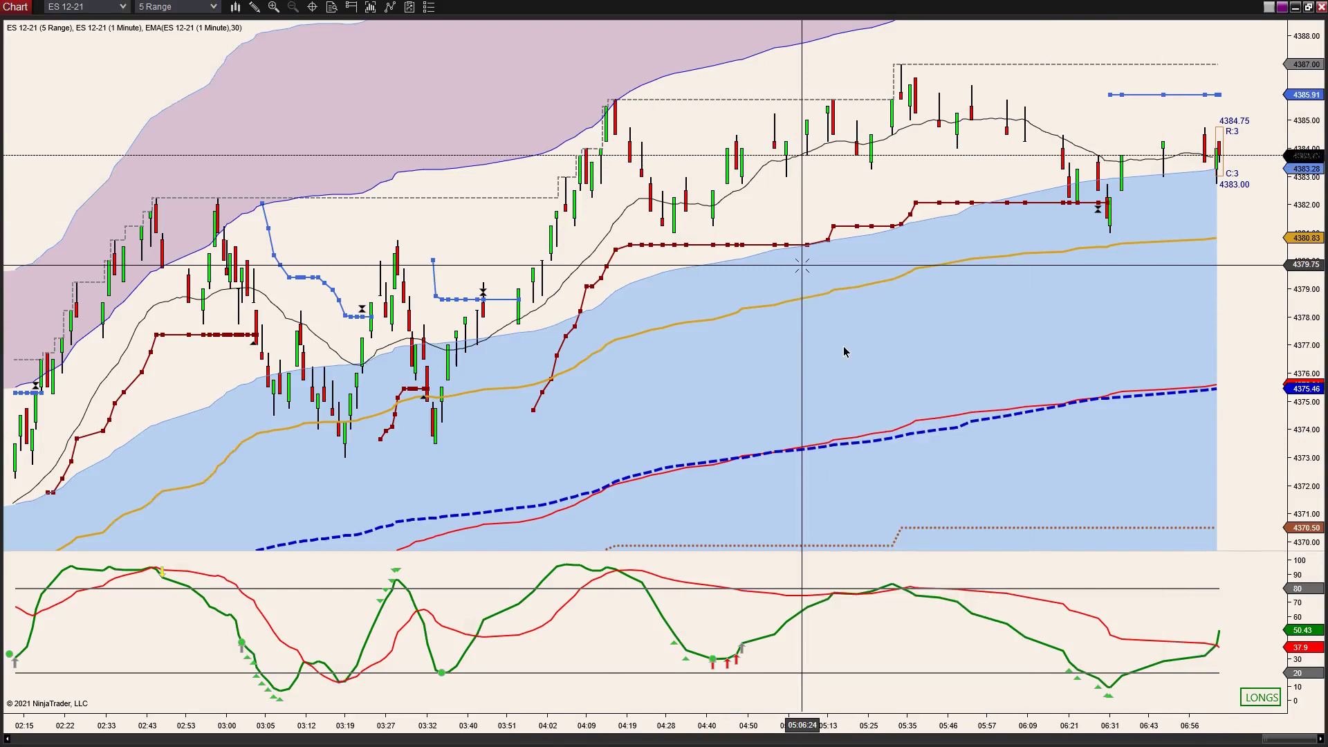
{"action": "left_click", "coordinate": [527, 606]}
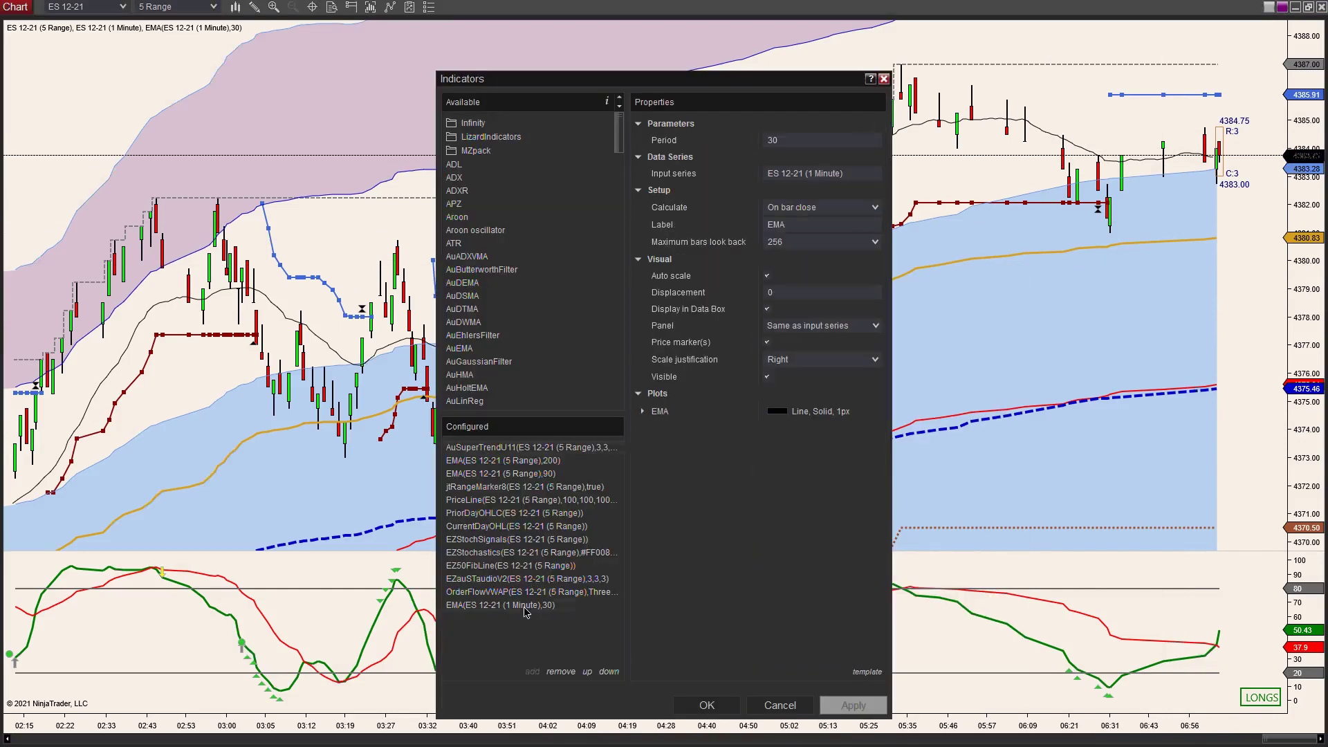
{"action": "left_click", "coordinate": [643, 412]}
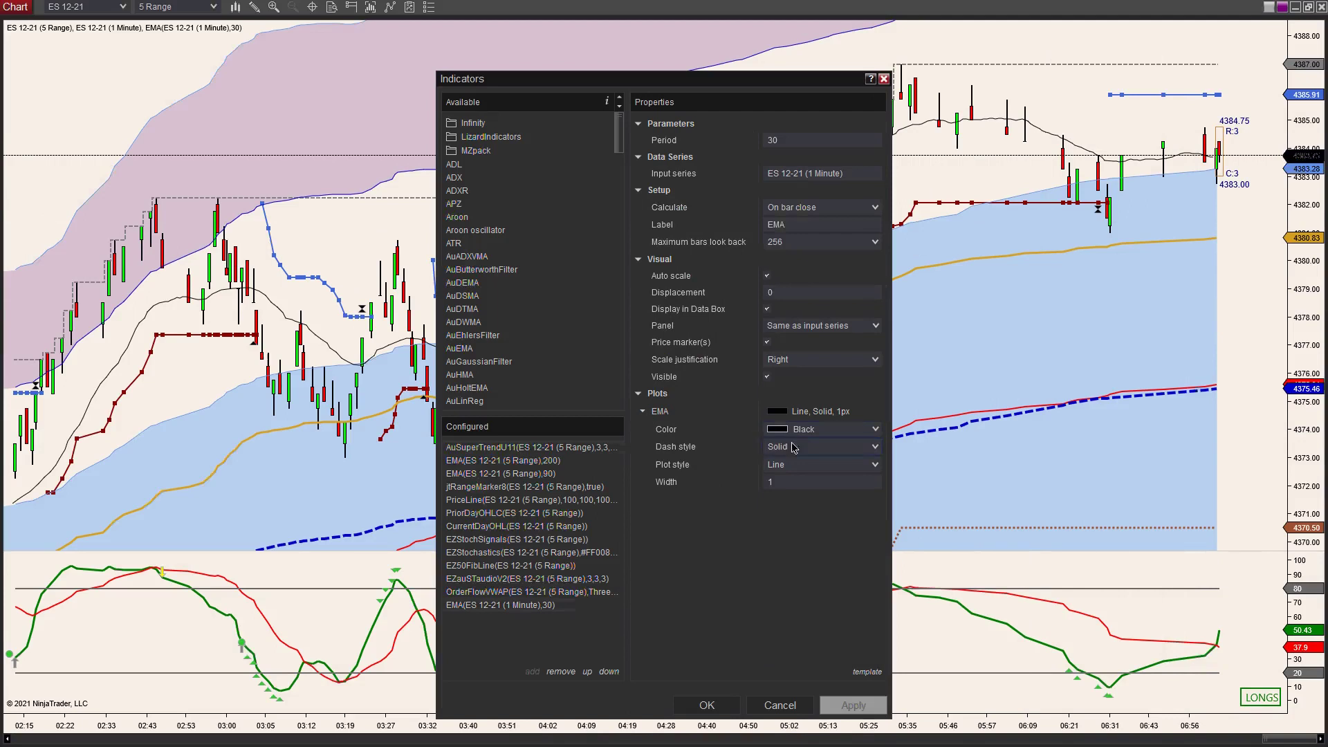
{"action": "left_click", "coordinate": [794, 487]}
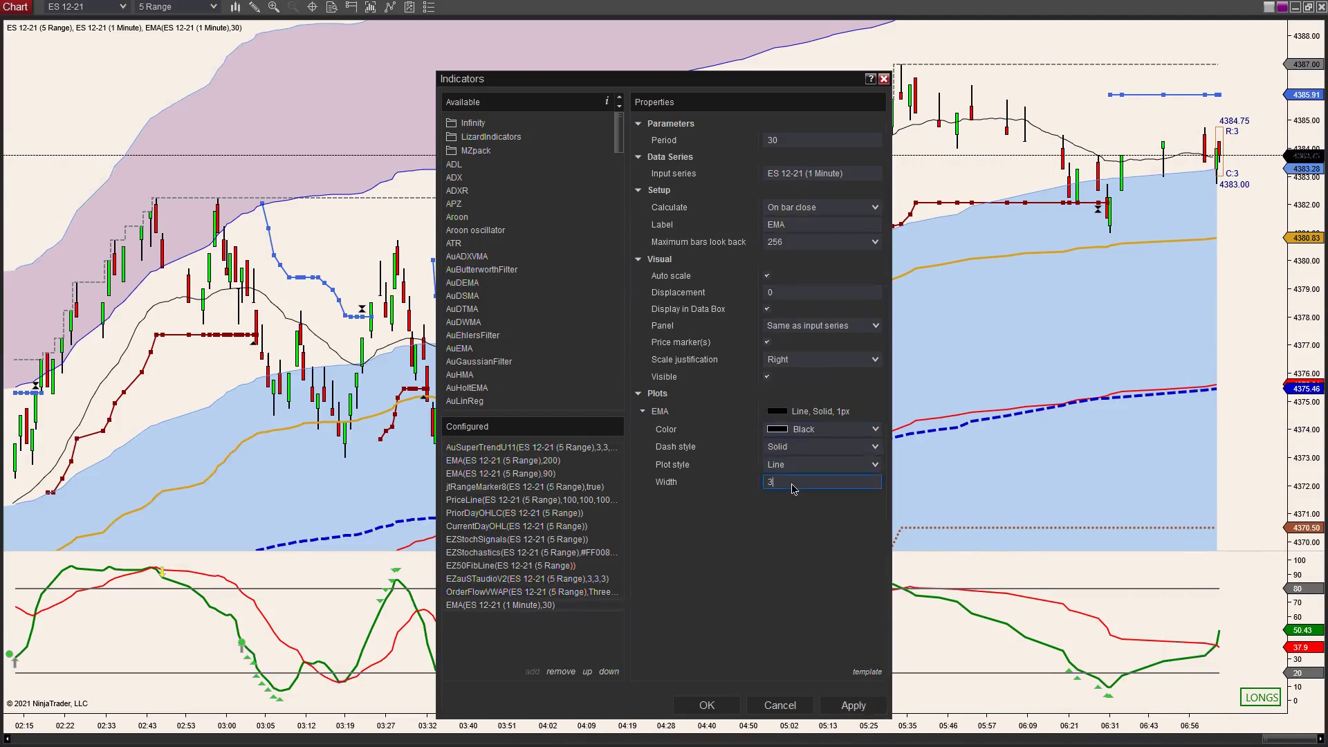
{"action": "left_click", "coordinate": [722, 706]}
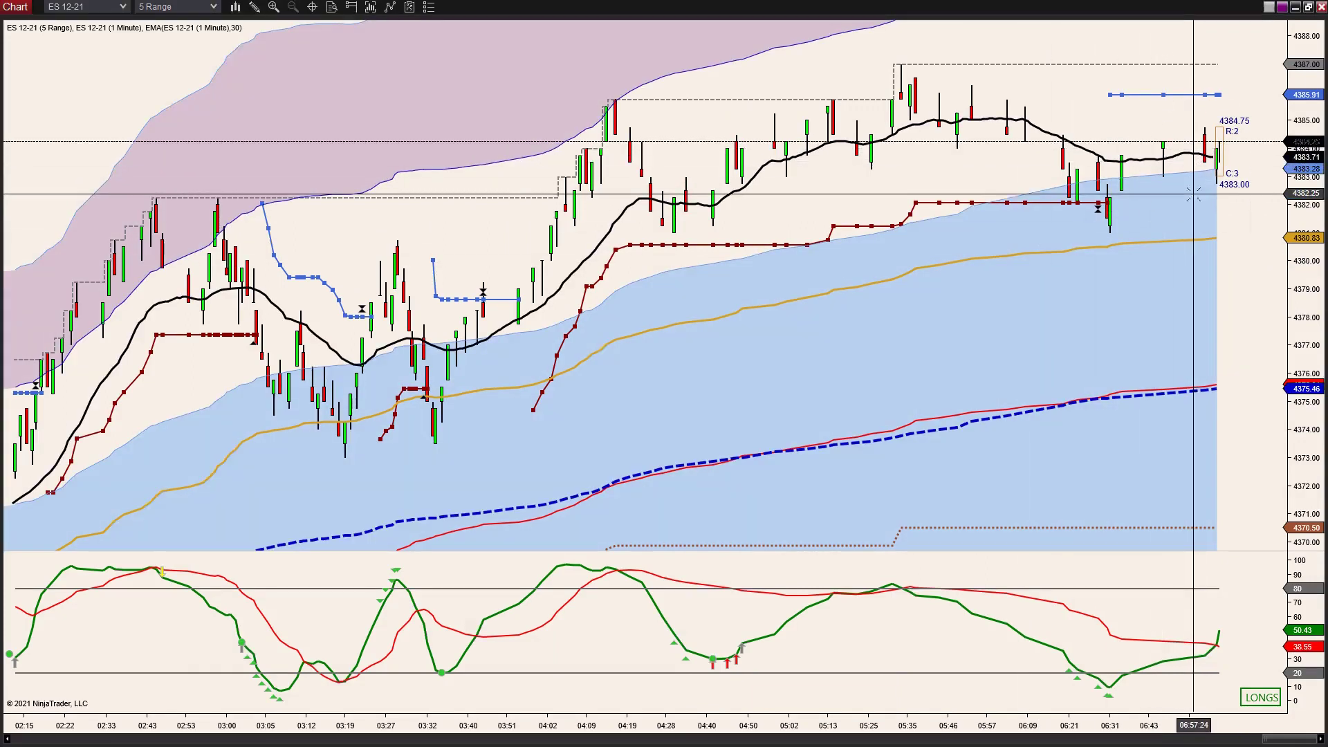
- Set the chart's Crosshair option to Off
{"action": "right_click", "coordinate": [1191, 193]}
{"action": "mouse_move", "coordinate": [1069, 502]}
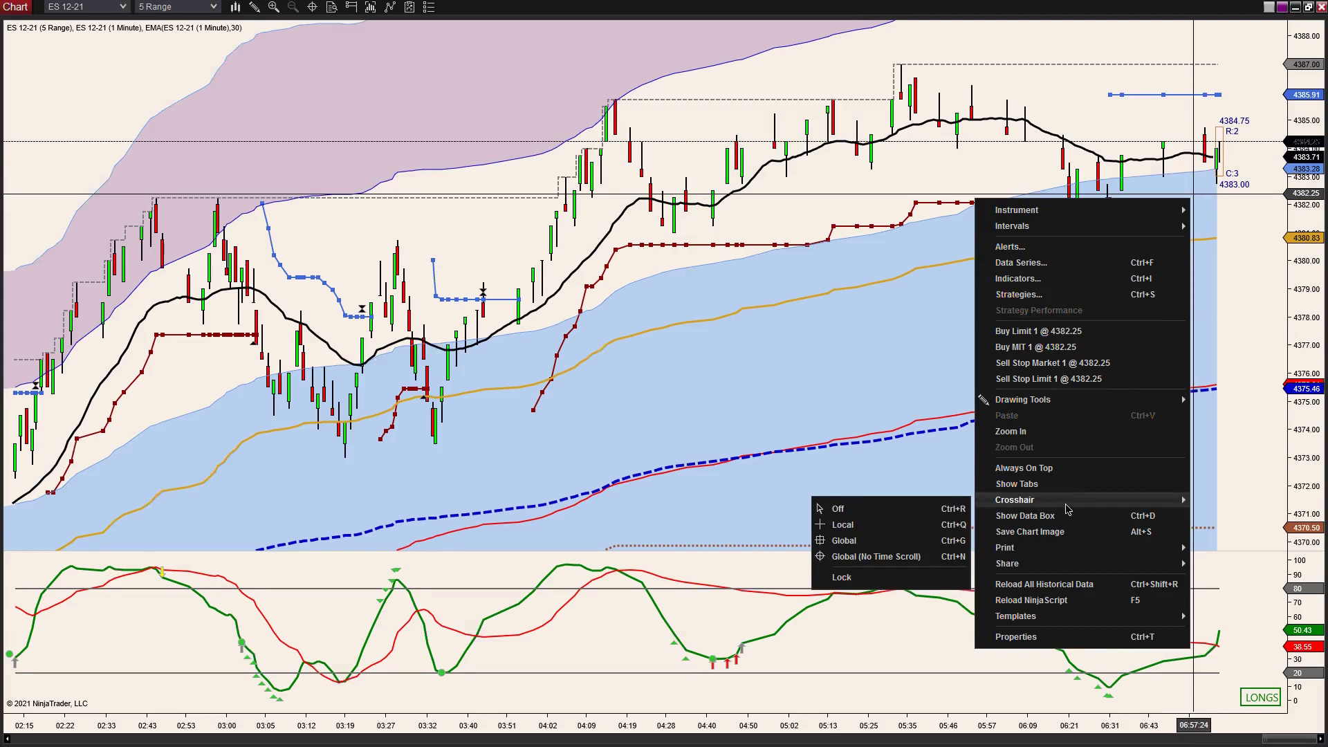
{"action": "left_click", "coordinate": [911, 518]}
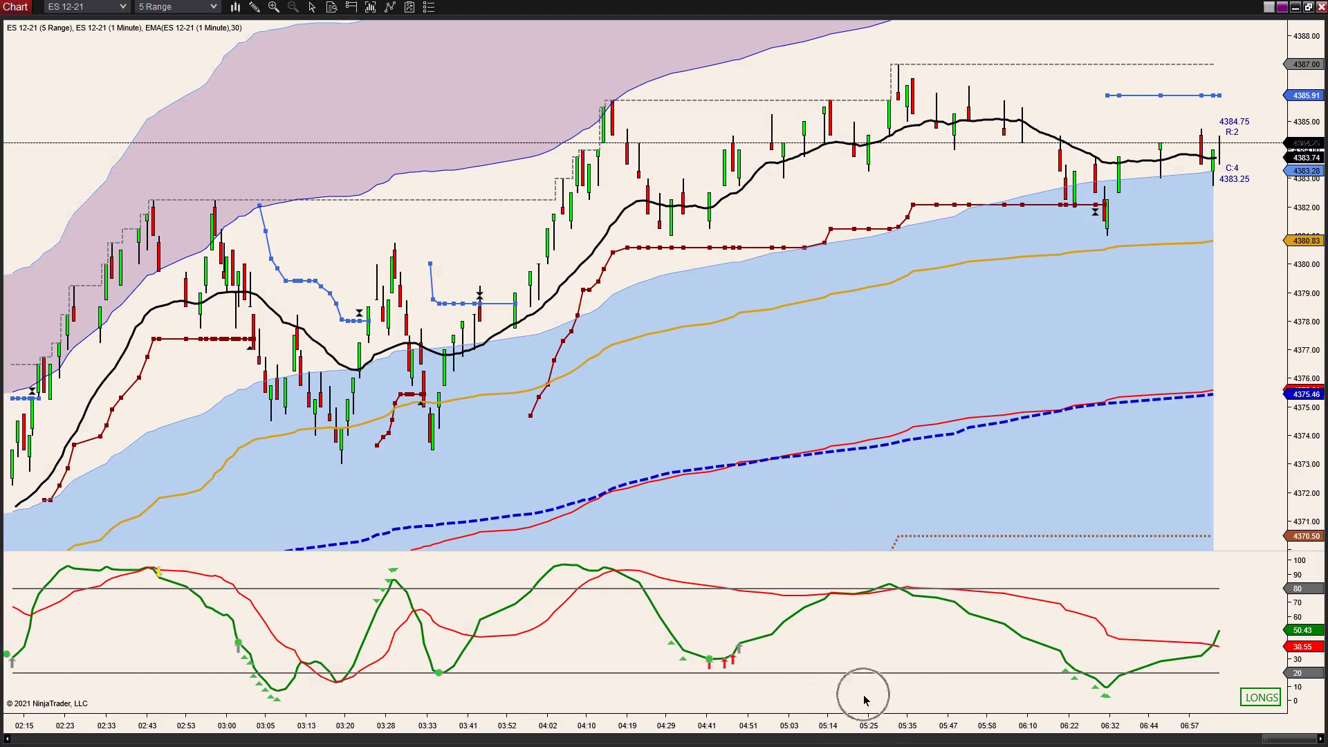
- In the Indicators dialog, set the 30-period 1-minute EMA's Panel to New panel and apply
{"action": "right_click", "coordinate": [930, 367]}
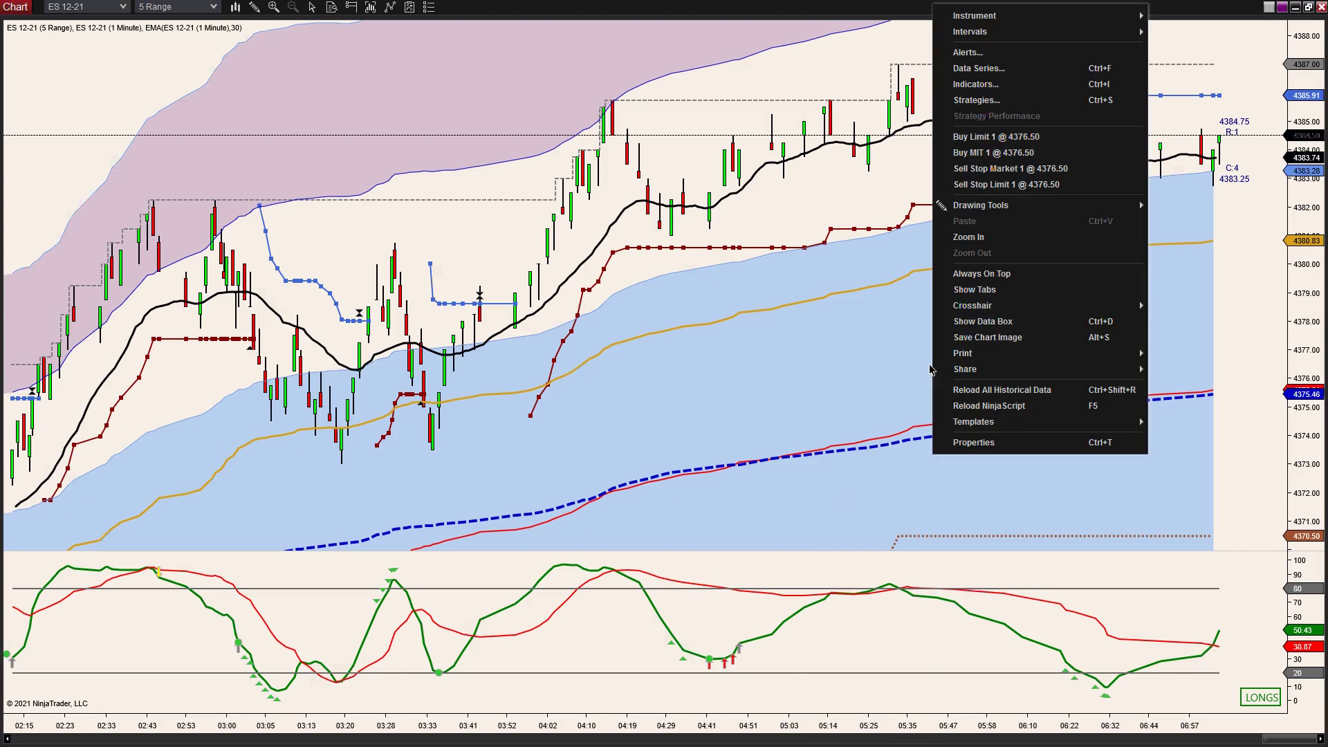
{"action": "left_click", "coordinate": [1064, 88]}
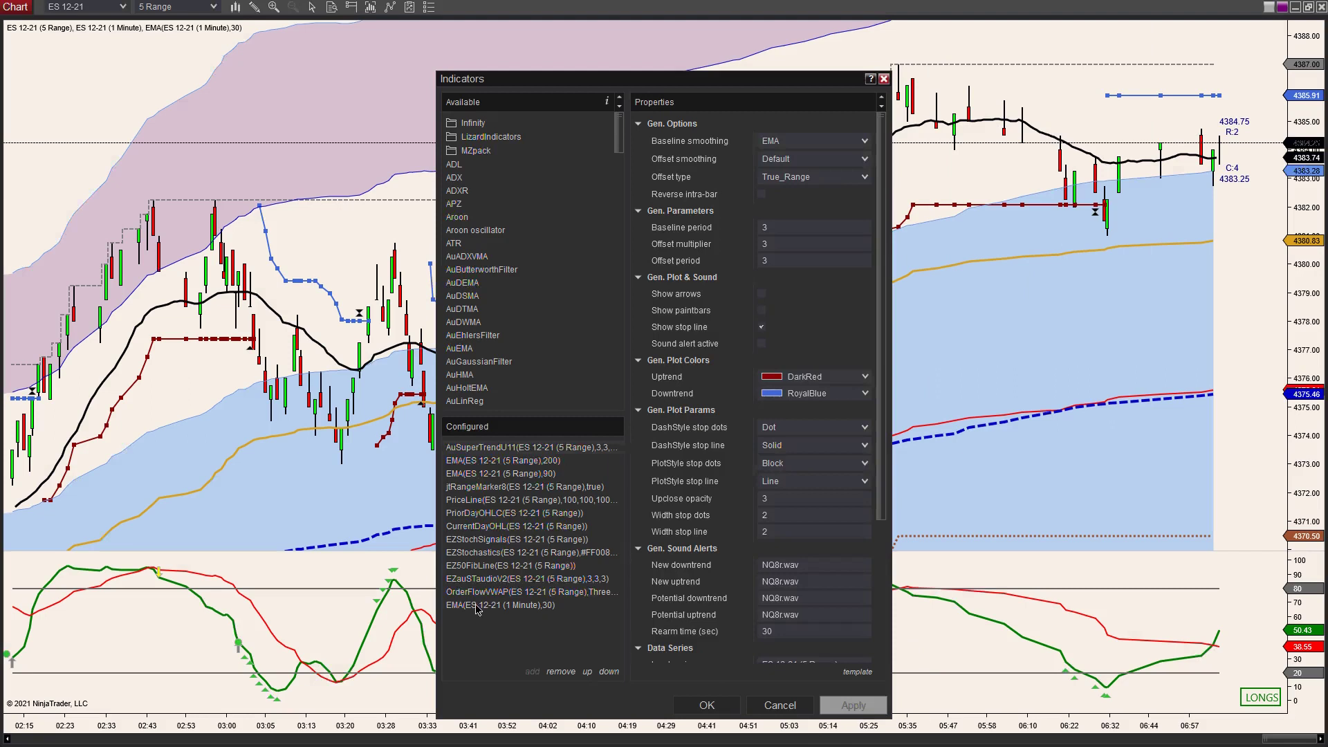
{"action": "left_click", "coordinate": [481, 607]}
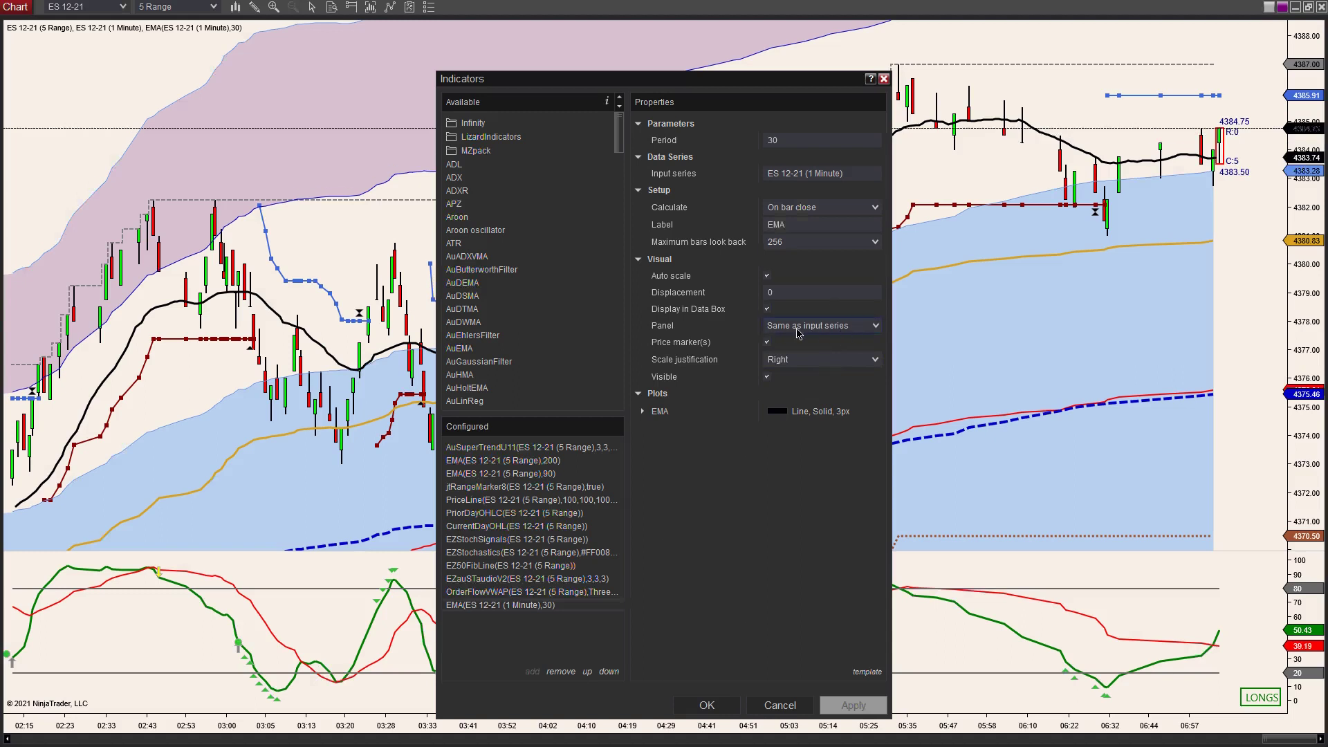
{"action": "left_click", "coordinate": [872, 332]}
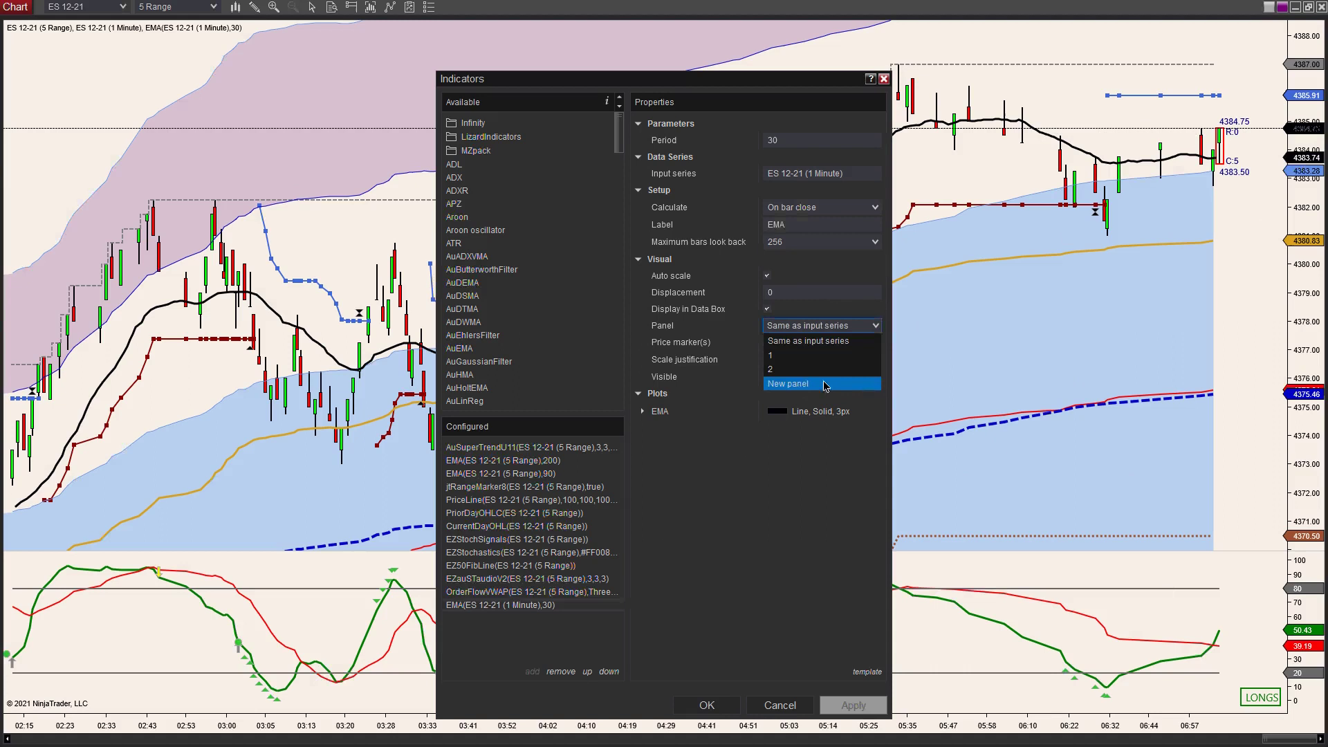
{"action": "left_click", "coordinate": [786, 388]}
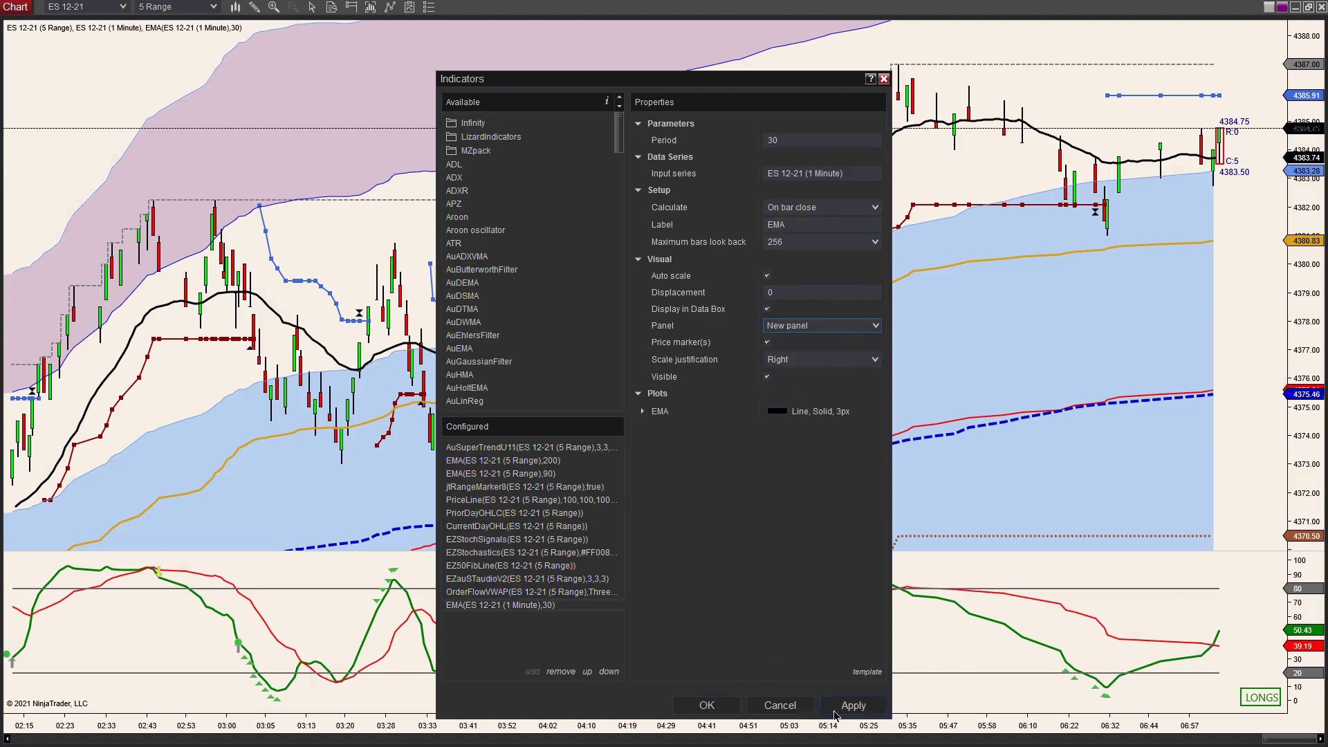
{"action": "left_click", "coordinate": [728, 707]}
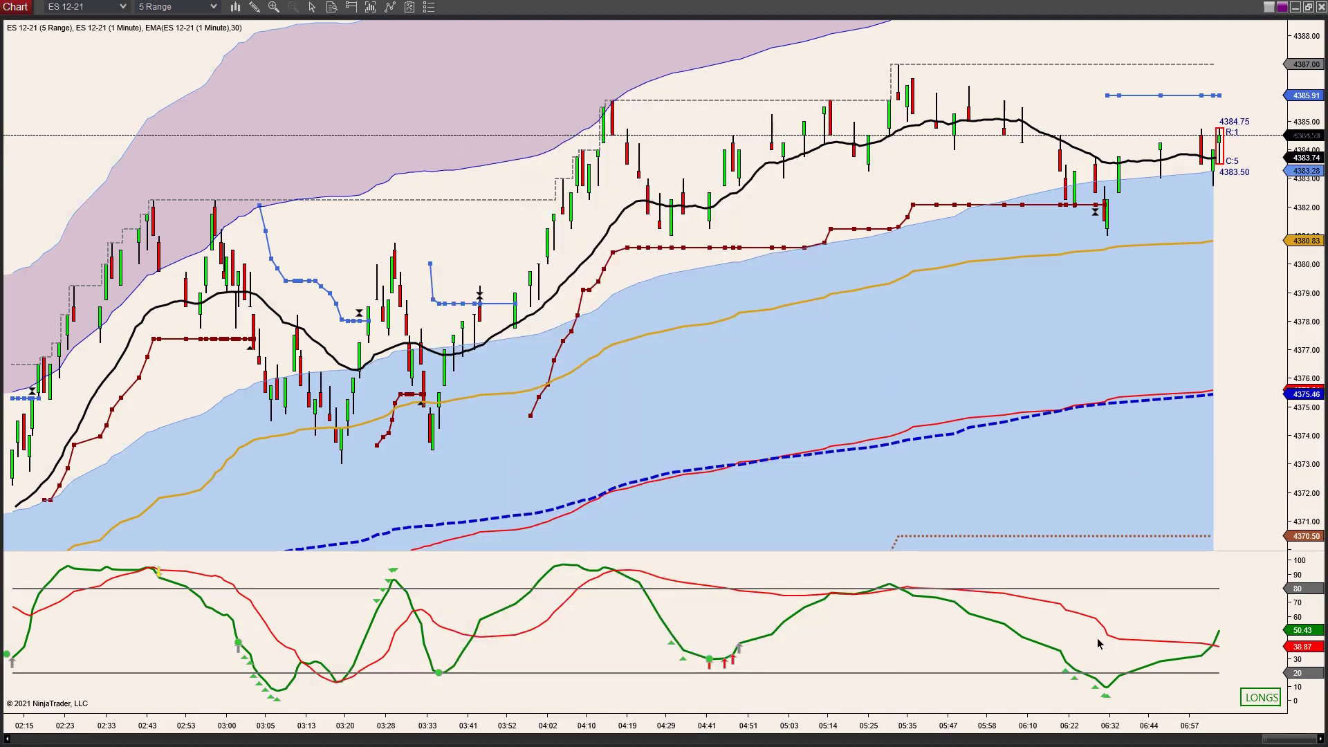